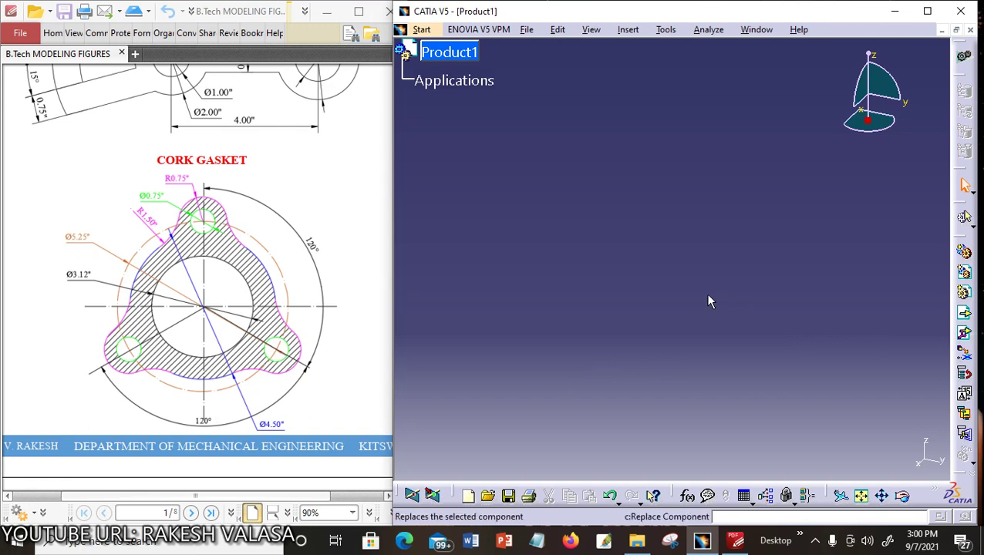
Start a new part in the Sketcher workbench and open a sketch on the xy plane.
{"action": "left_click", "coordinate": [420, 29]}
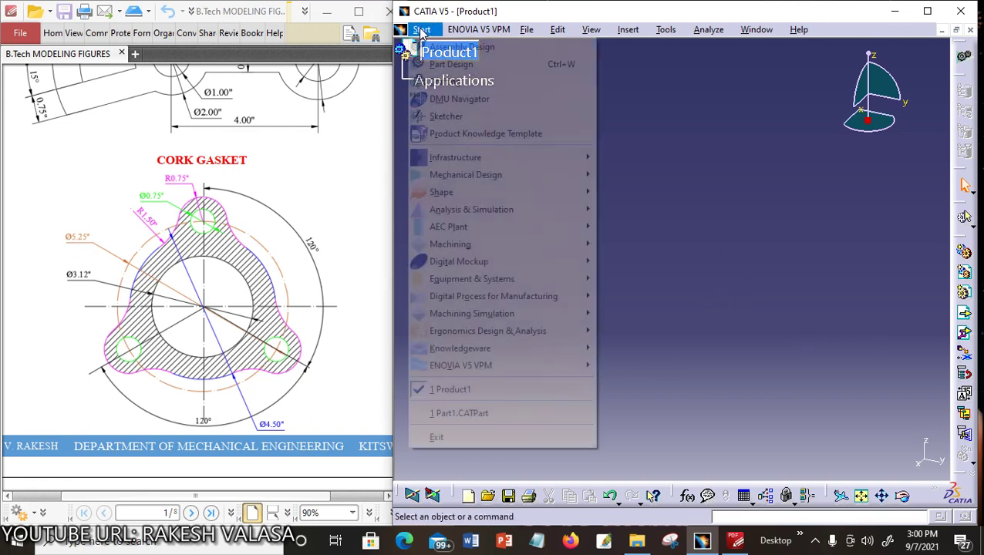
{"action": "mouse_move", "coordinate": [470, 175]}
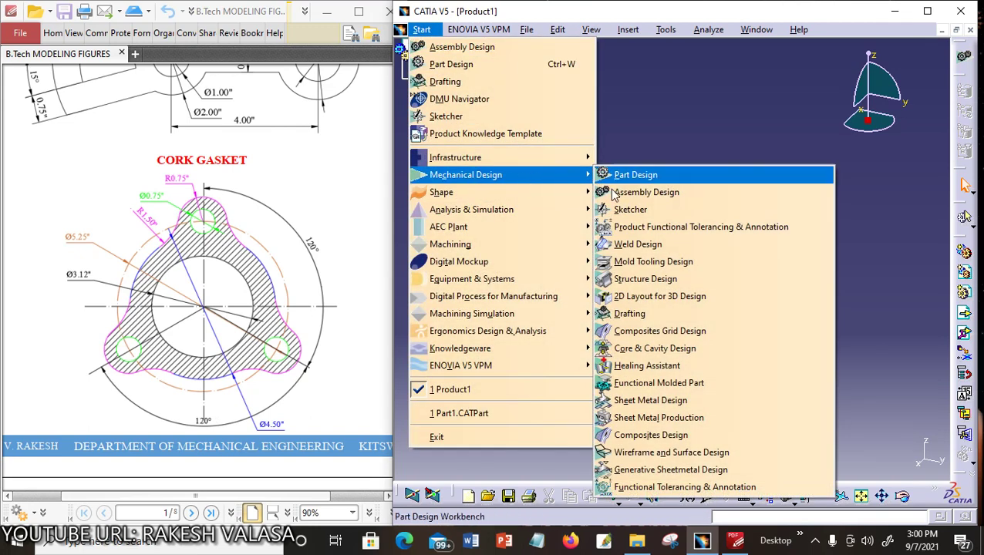
{"action": "left_click", "coordinate": [636, 216]}
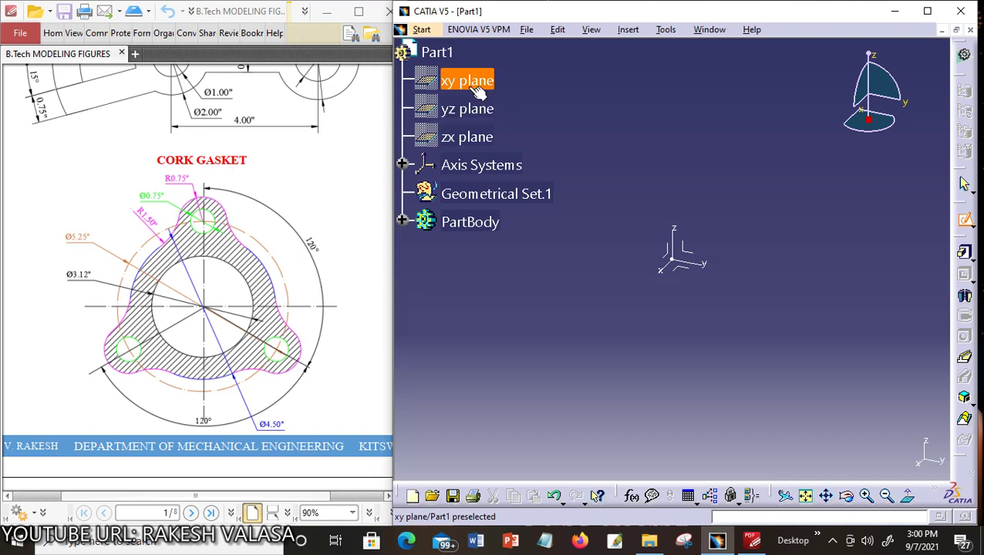
{"action": "left_click", "coordinate": [473, 87]}
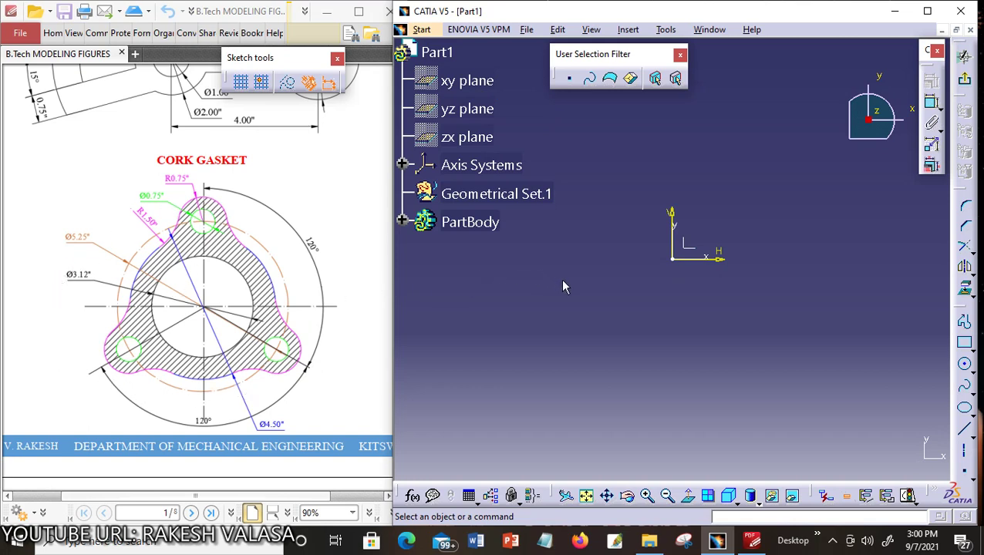
Set the length unit to Inch (in) in the parameters and measure options.
{"action": "left_click", "coordinate": [665, 31]}
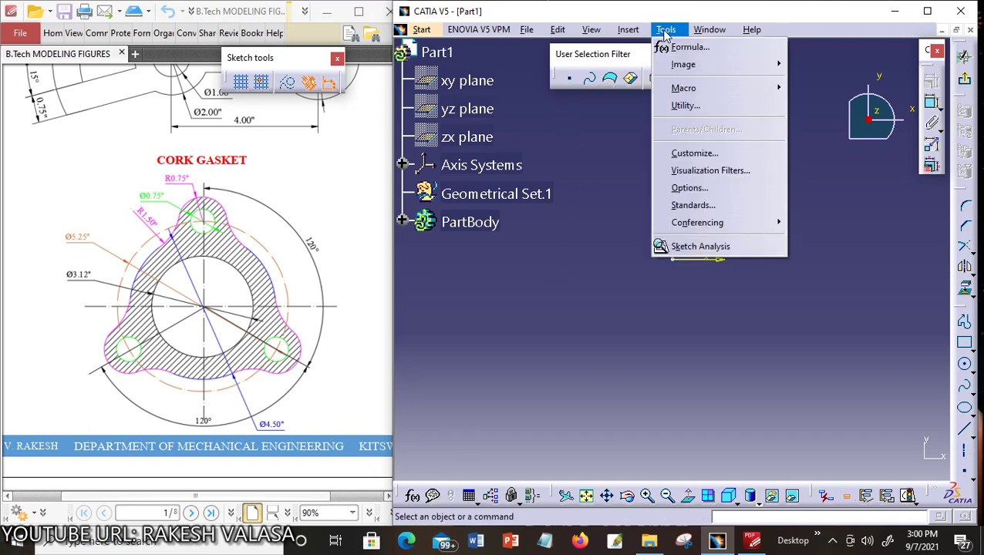
{"action": "left_click", "coordinate": [690, 192]}
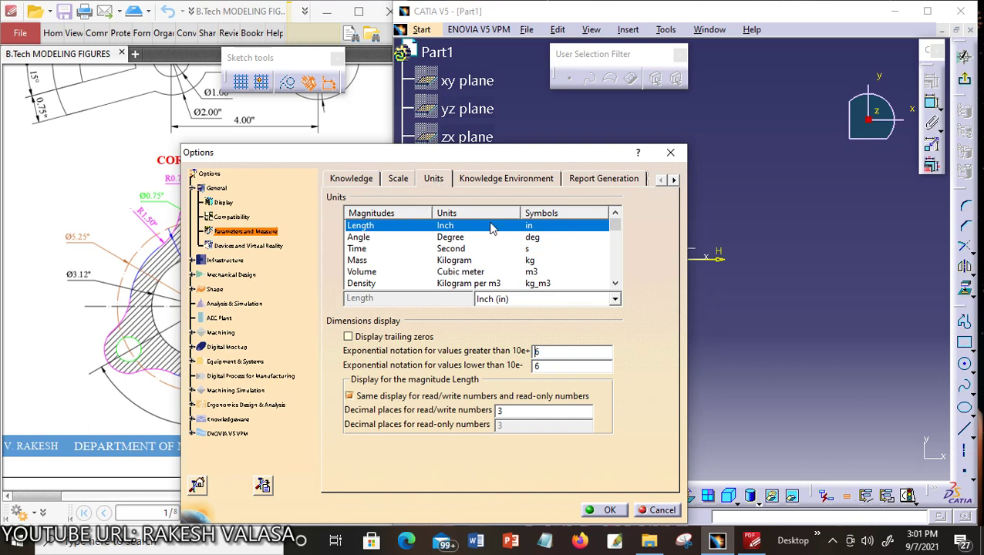
{"action": "left_click", "coordinate": [616, 301]}
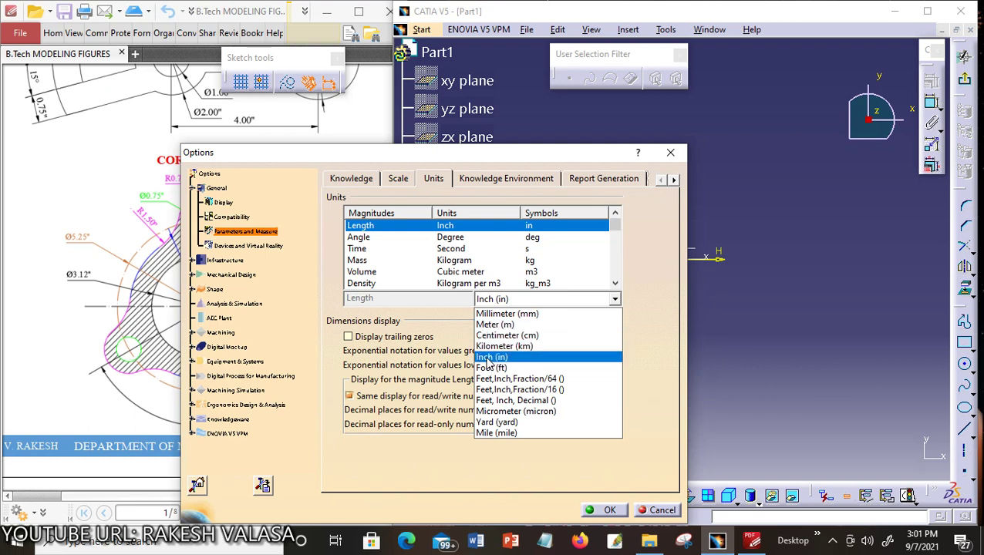
{"action": "left_click", "coordinate": [489, 358]}
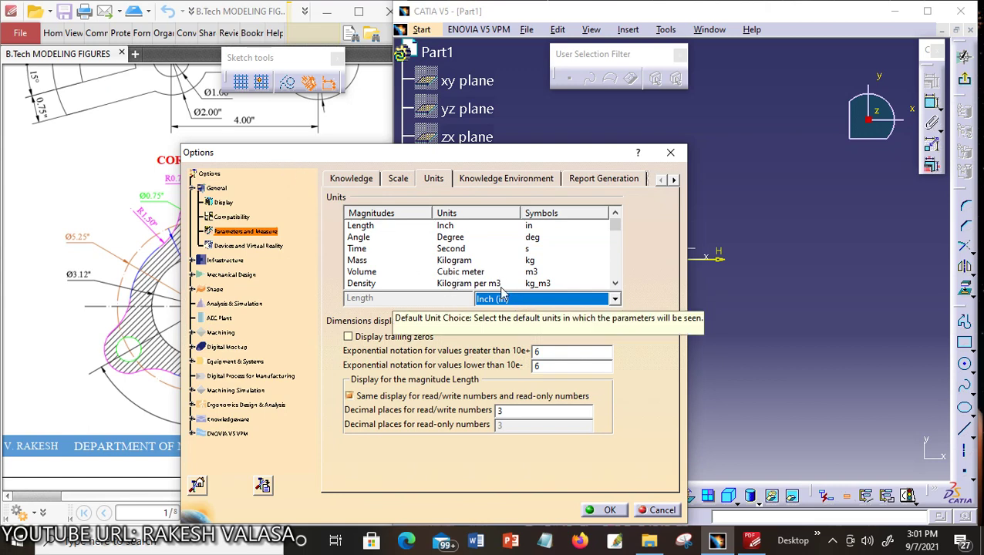
{"action": "left_click", "coordinate": [605, 510]}
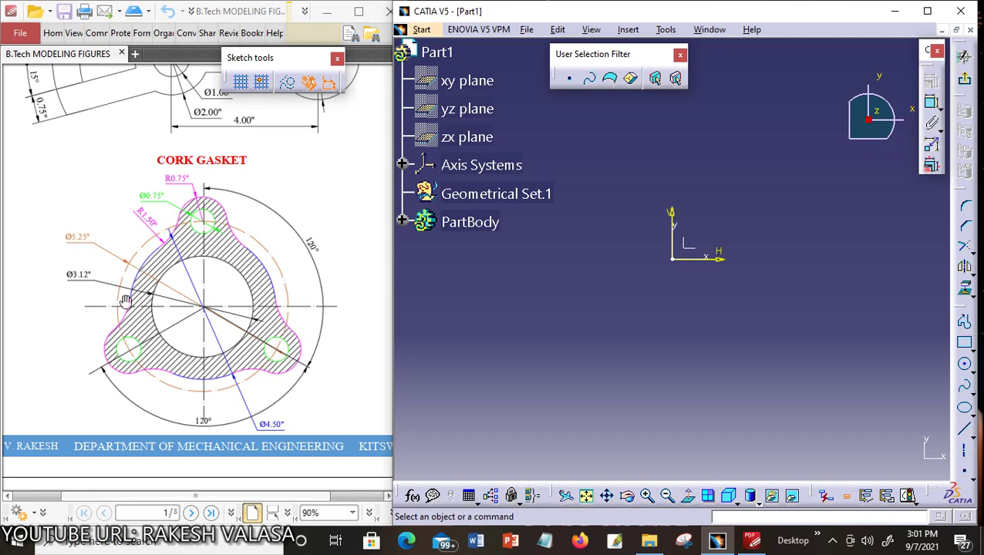
Sketch three concentric circles centred on the origin, about 1.3, 2.8 and 4.4 in in diameter.
{"action": "left_click", "coordinate": [967, 368]}
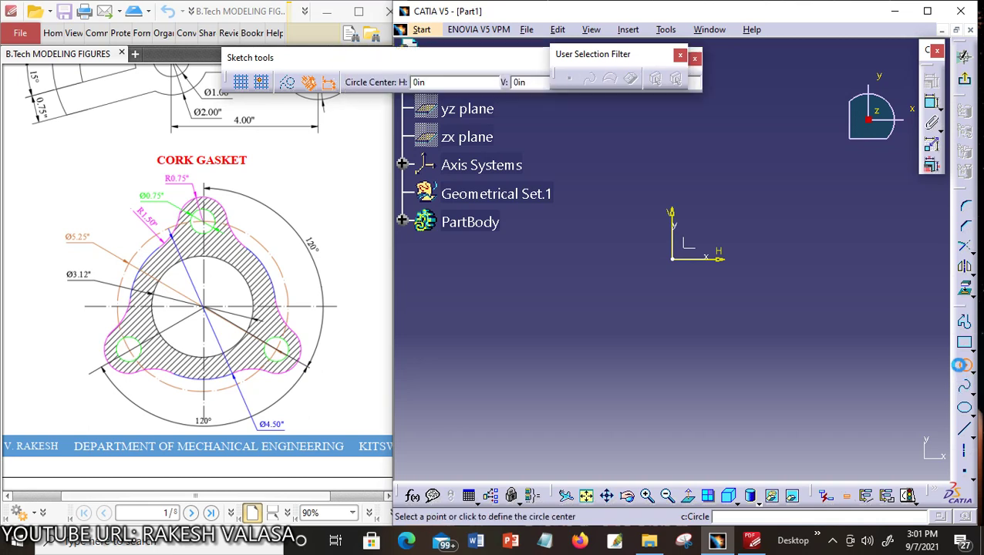
{"action": "left_click", "coordinate": [674, 259]}
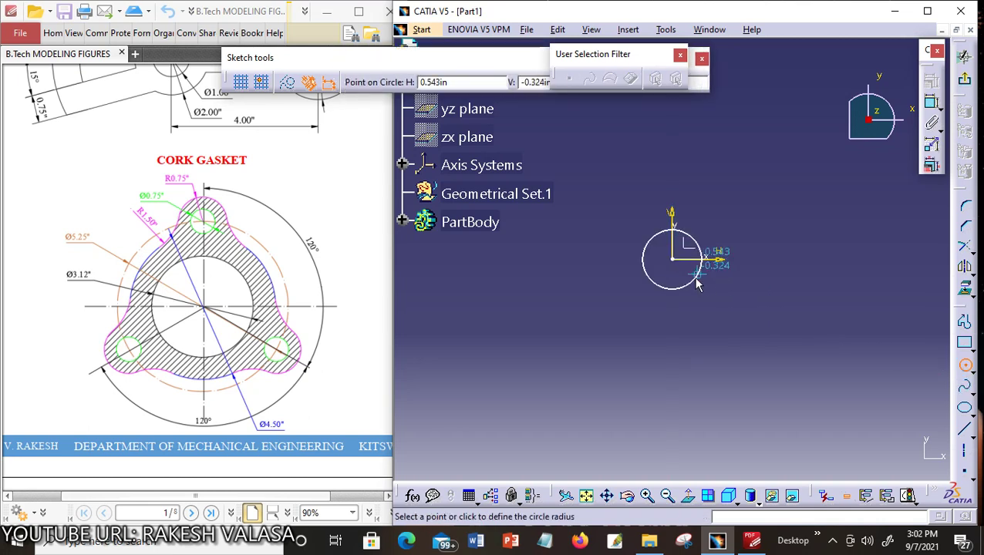
{"action": "left_click", "coordinate": [701, 265]}
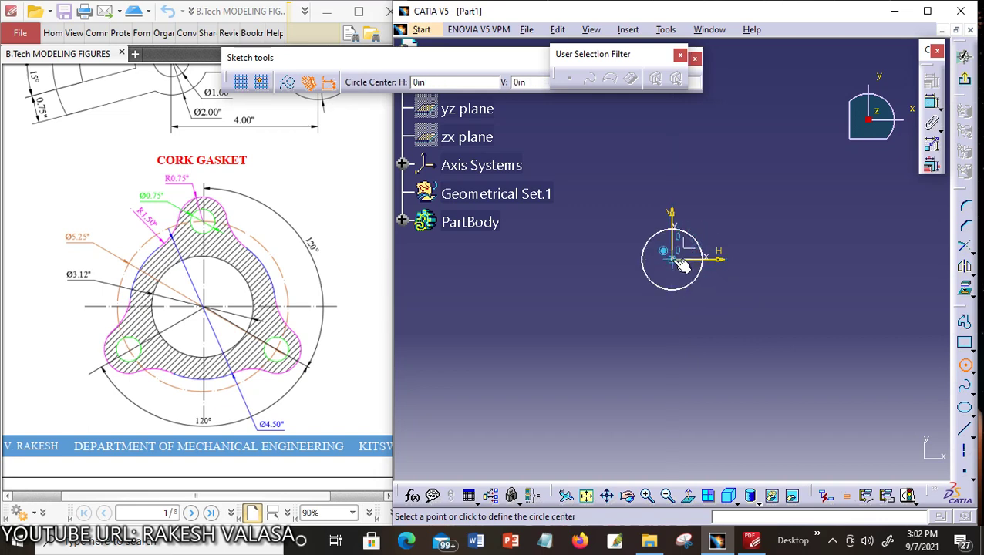
{"action": "left_click", "coordinate": [682, 265]}
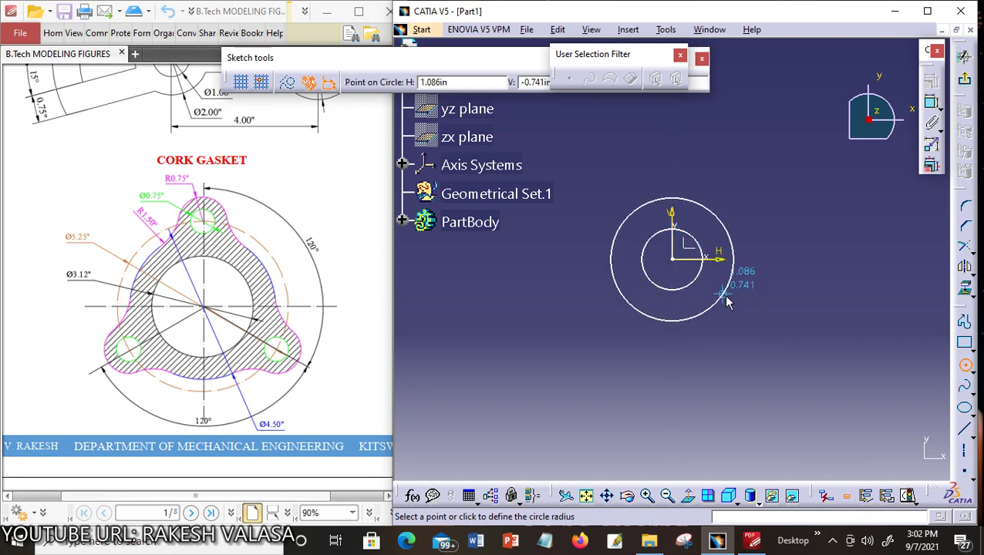
{"action": "left_click", "coordinate": [717, 305]}
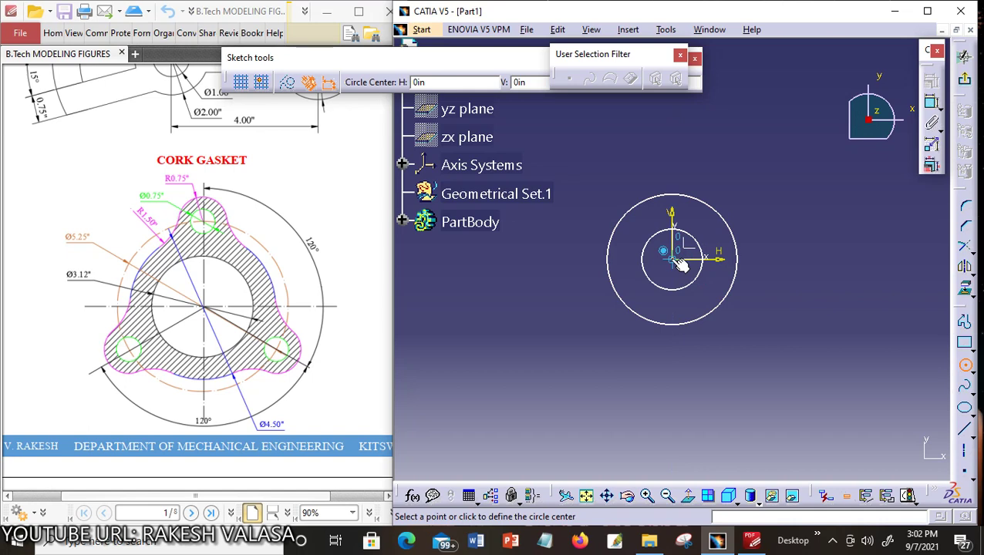
{"action": "left_click", "coordinate": [680, 264]}
{"action": "left_click", "coordinate": [757, 325]}
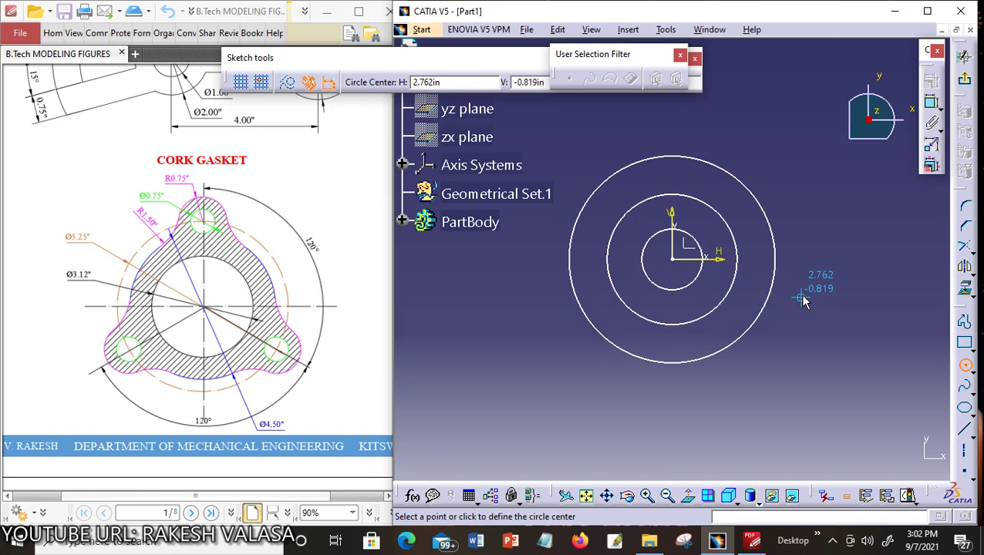
{"action": "key", "text": "Escape"}
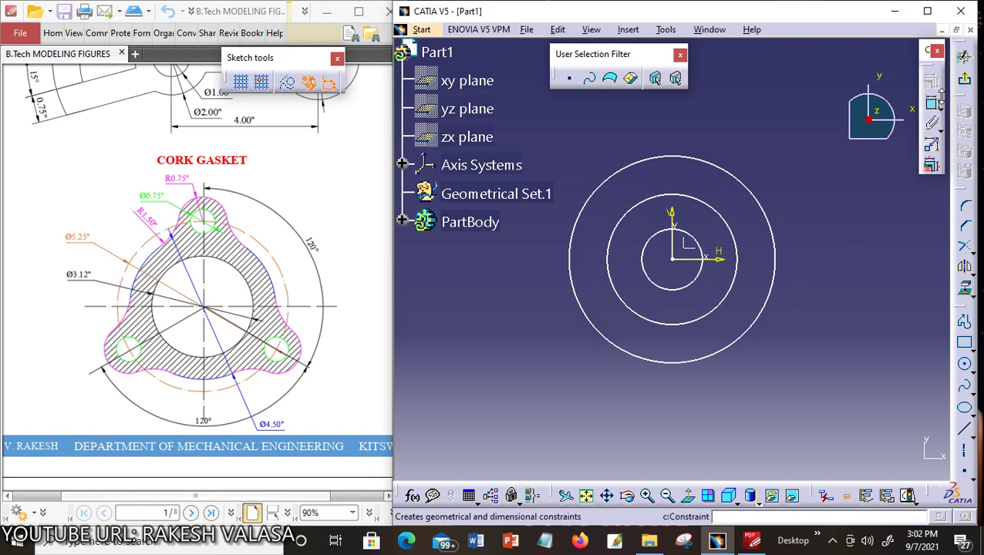
Dimension the smallest circle and set its diameter to 3.12 in.
{"action": "left_click", "coordinate": [933, 121]}
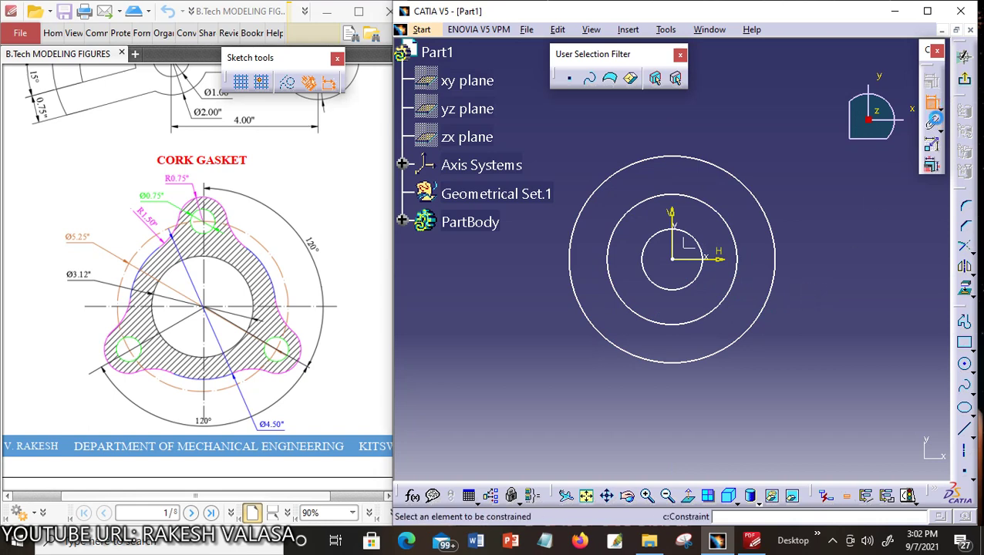
{"action": "left_click", "coordinate": [698, 294]}
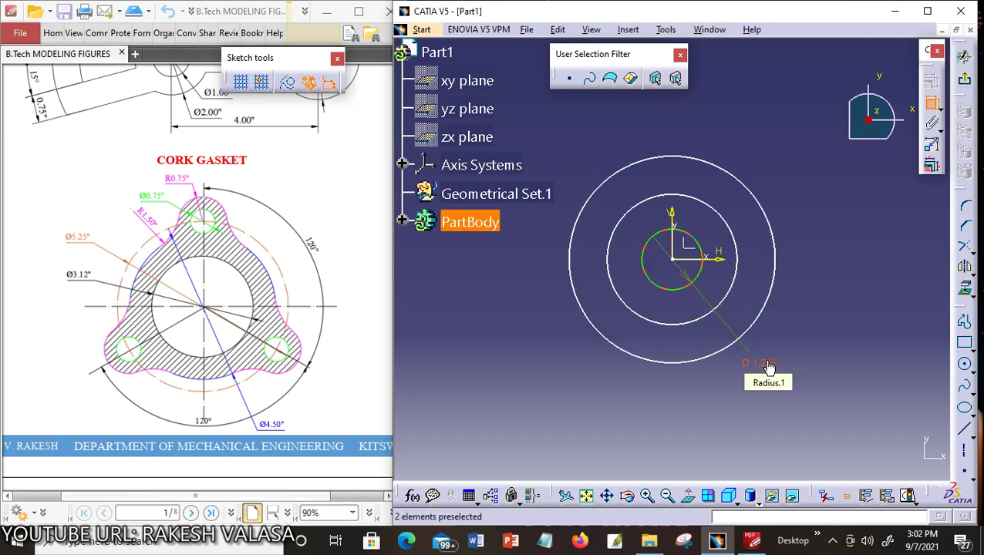
{"action": "left_click", "coordinate": [767, 366]}
{"action": "double_click", "coordinate": [763, 357]}
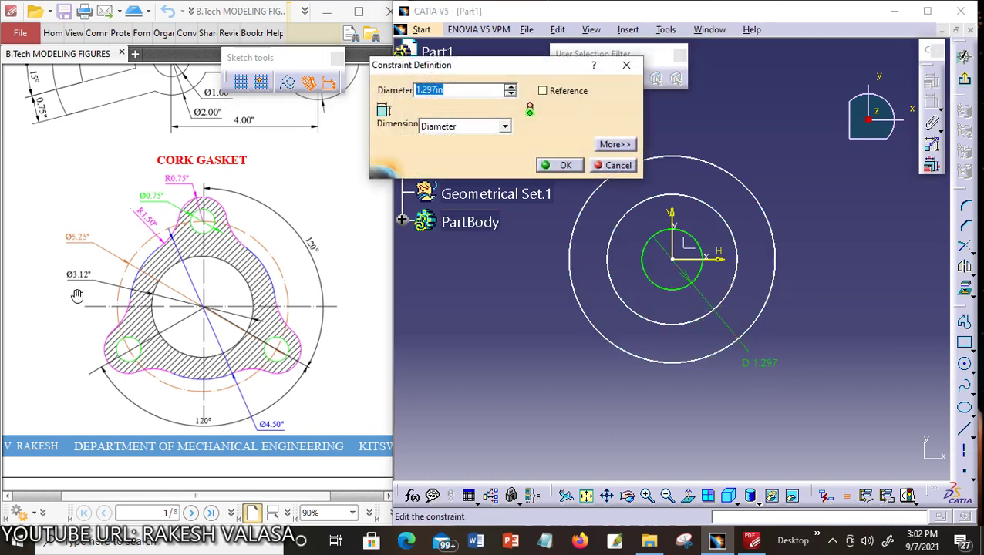
{"action": "type", "text": "3.12"}
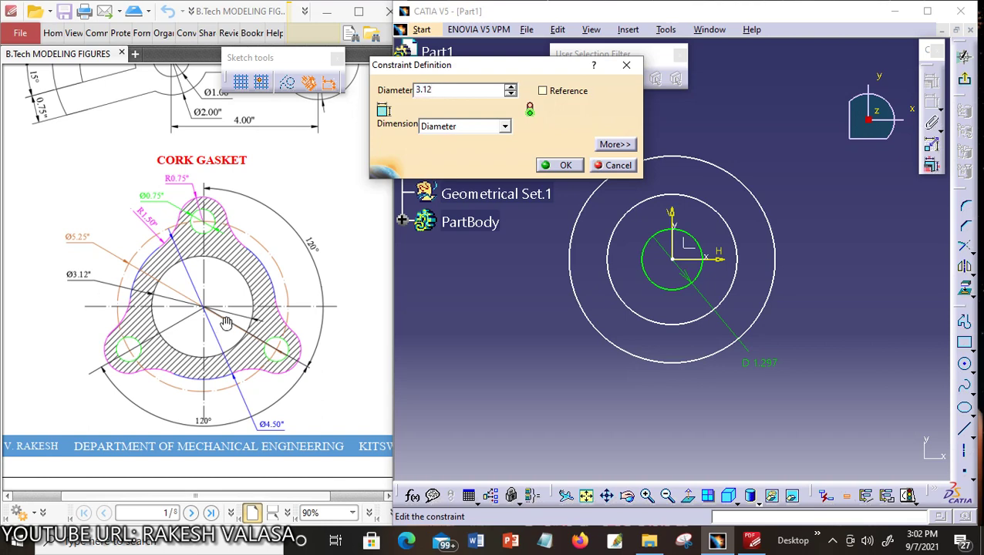
{"action": "key", "text": "Return"}
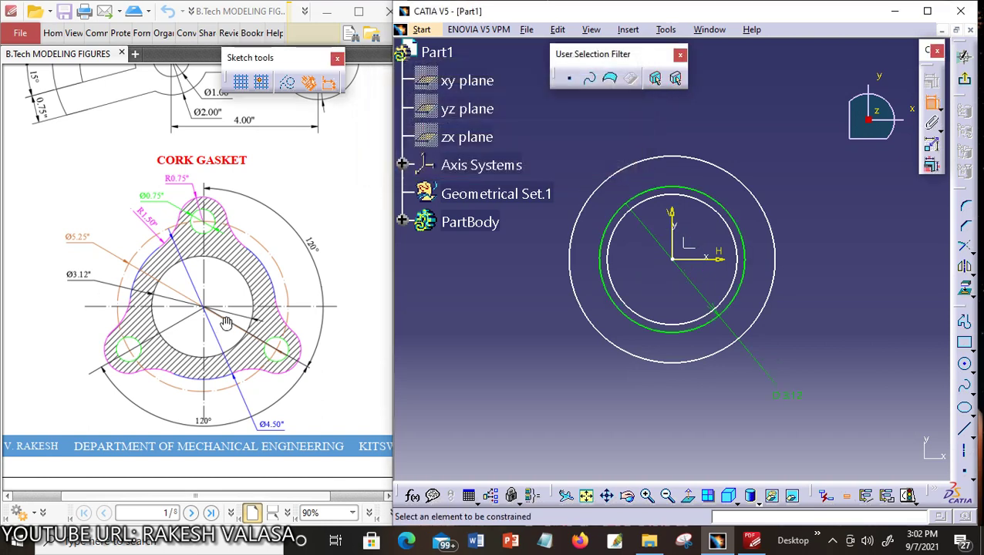
Dimension the undimensioned circle just inside the 3.12 in circle and set its diameter to 4.50 in.
{"action": "left_click", "coordinate": [734, 298]}
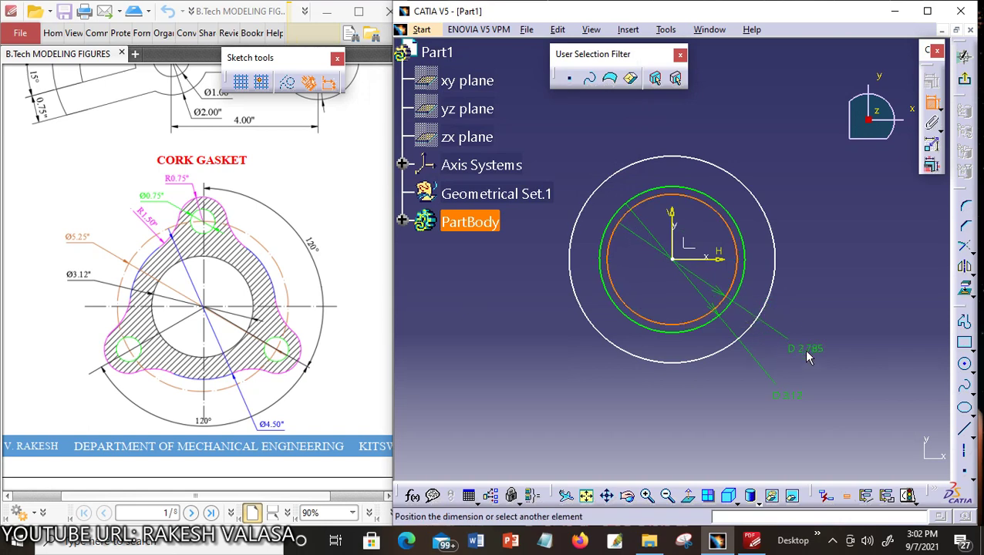
{"action": "left_click", "coordinate": [808, 356]}
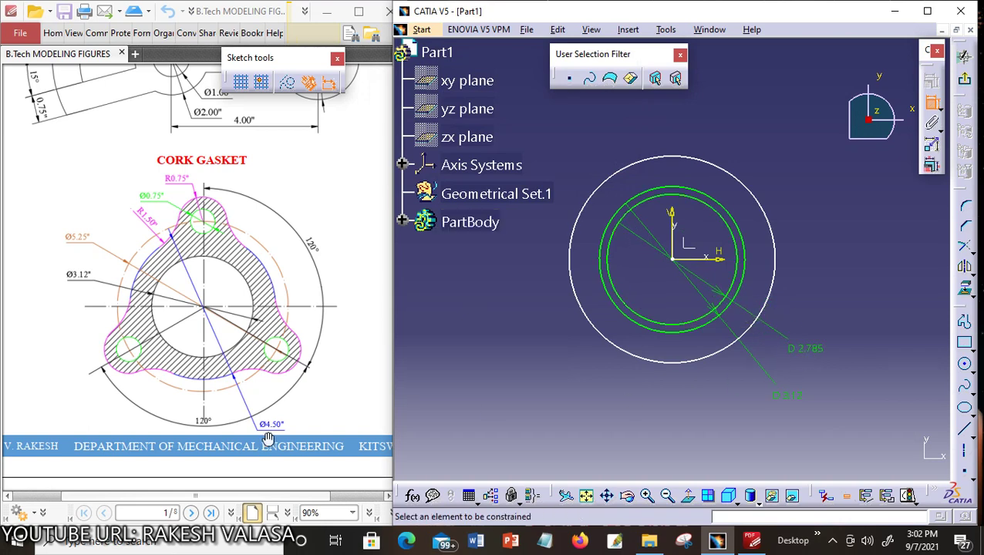
{"action": "double_click", "coordinate": [804, 349]}
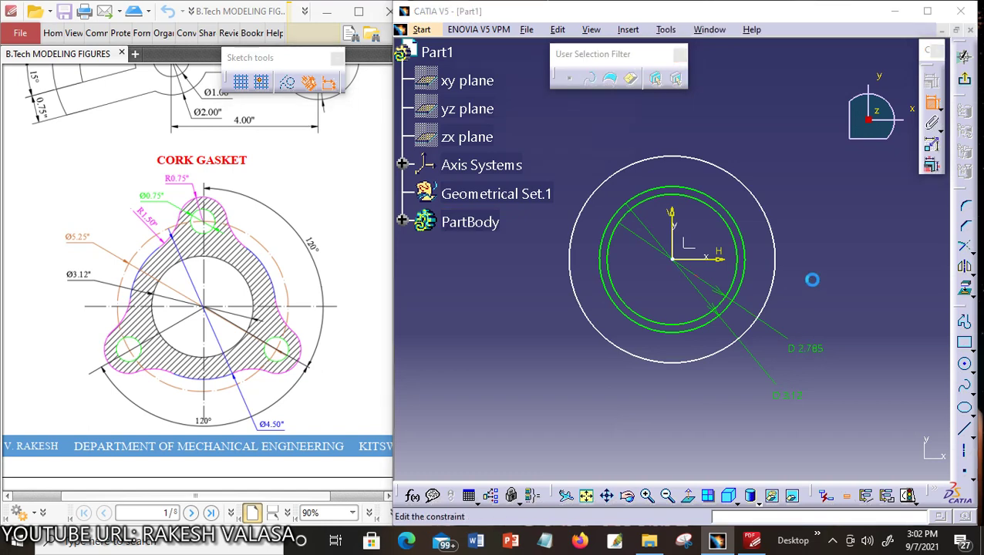
{"action": "type", "text": "4.50"}
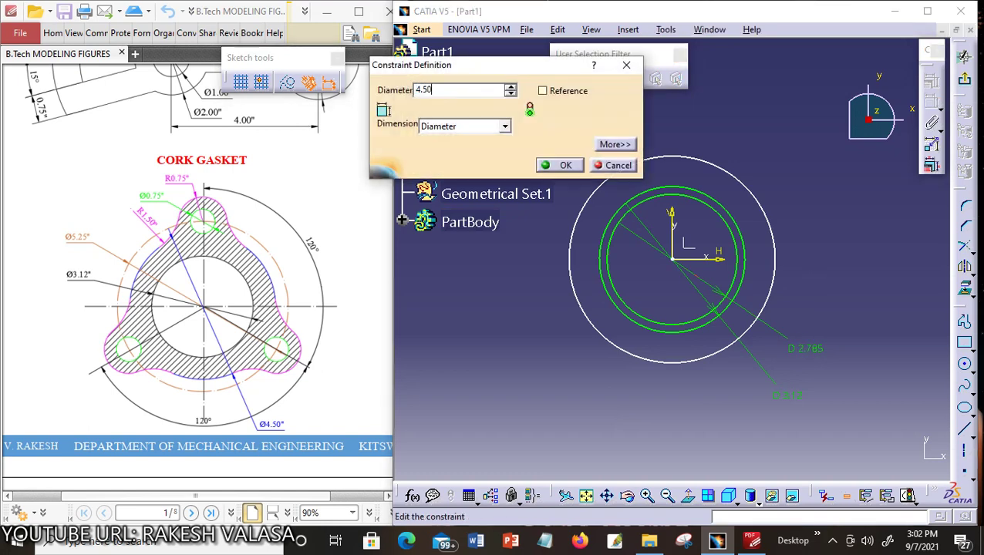
{"action": "key", "text": "Return"}
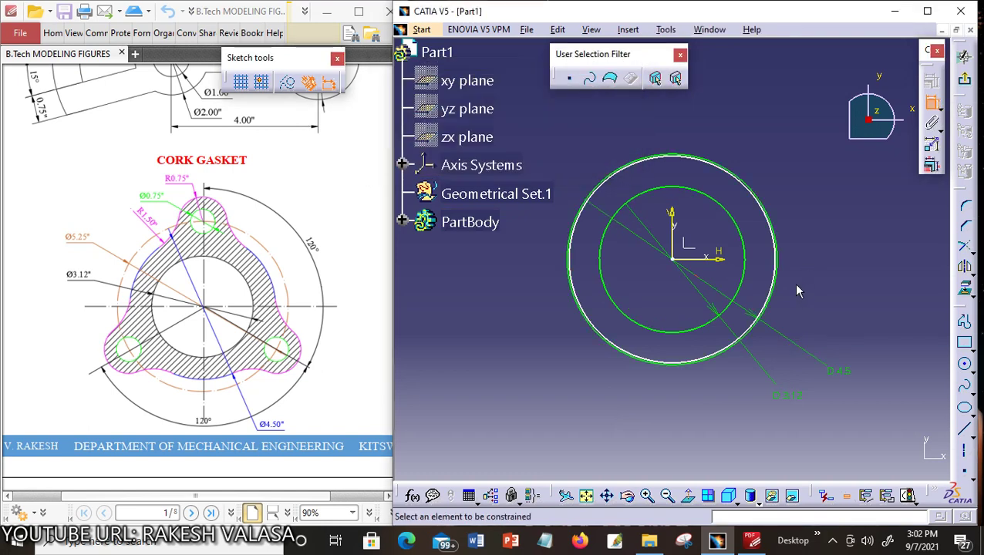
Dimension the remaining undimensioned circle just inside the 4.5 in circle and set its diameter to 5.25 in.
{"action": "left_click", "coordinate": [770, 302]}
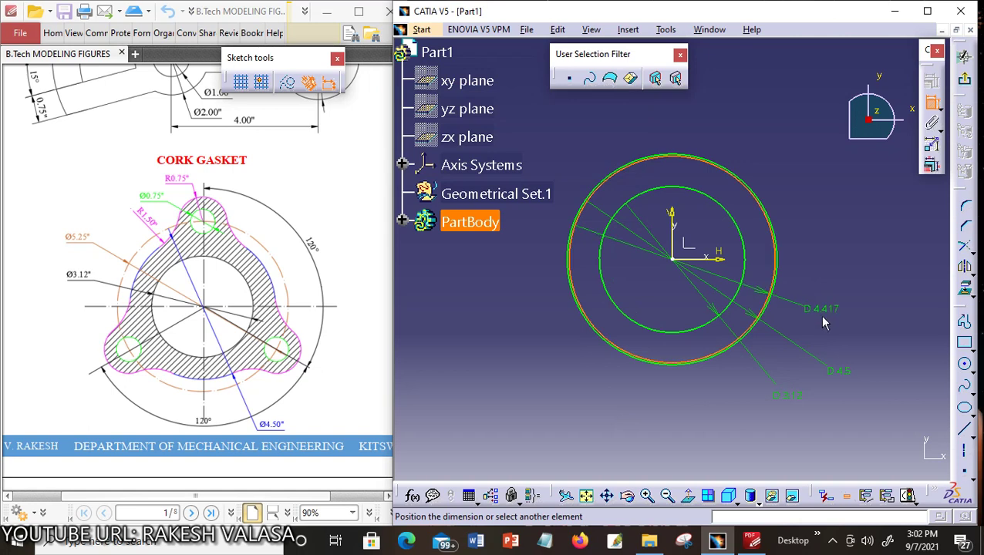
{"action": "left_click", "coordinate": [829, 321]}
{"action": "double_click", "coordinate": [833, 324]}
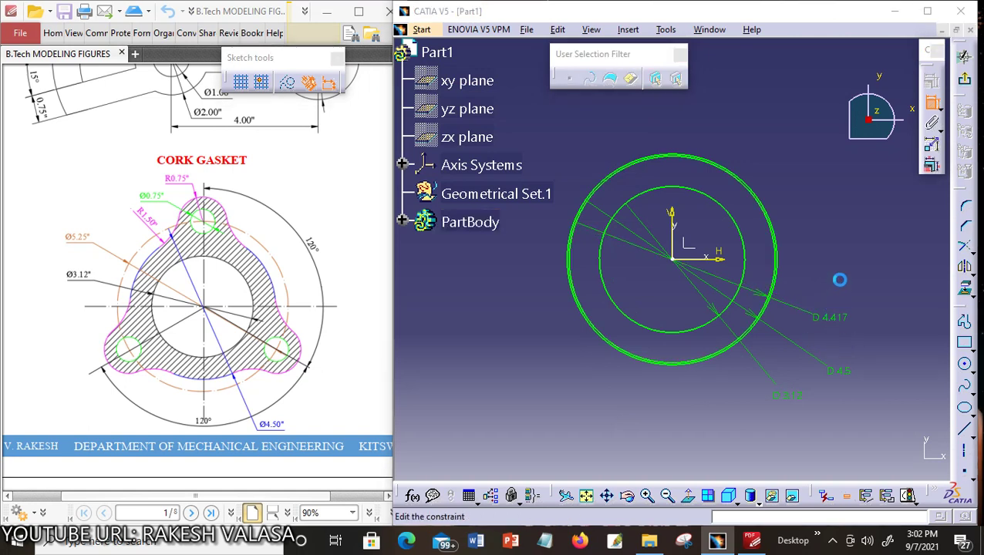
{"action": "type", "text": "5.25"}
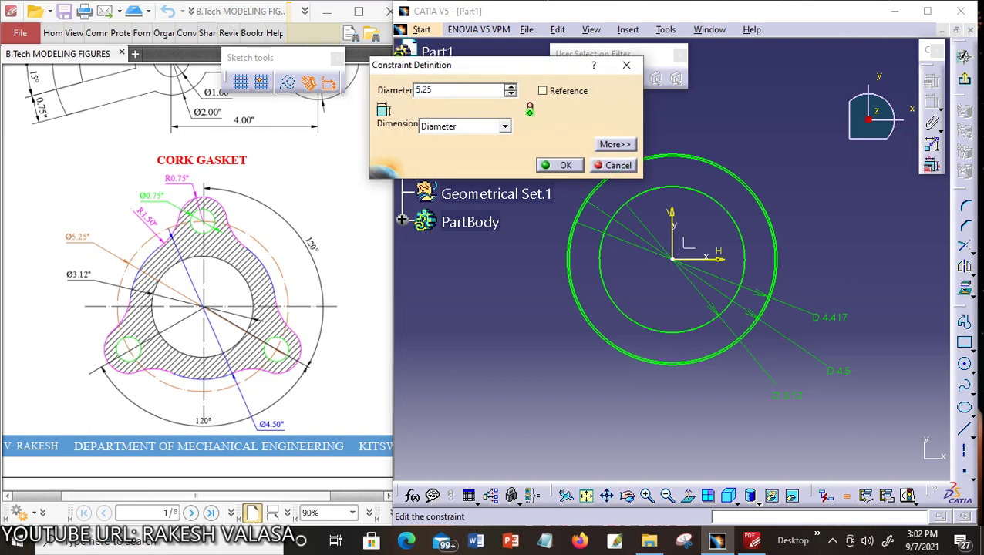
{"action": "key", "text": "Return"}
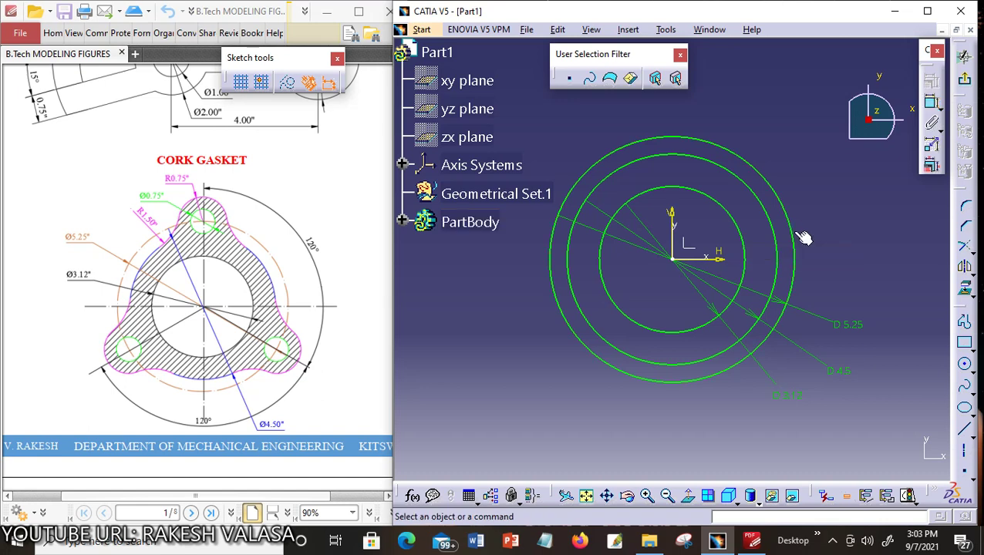
Convert the outermost 5.25 in circle into a construction element.
{"action": "left_click", "coordinate": [796, 237]}
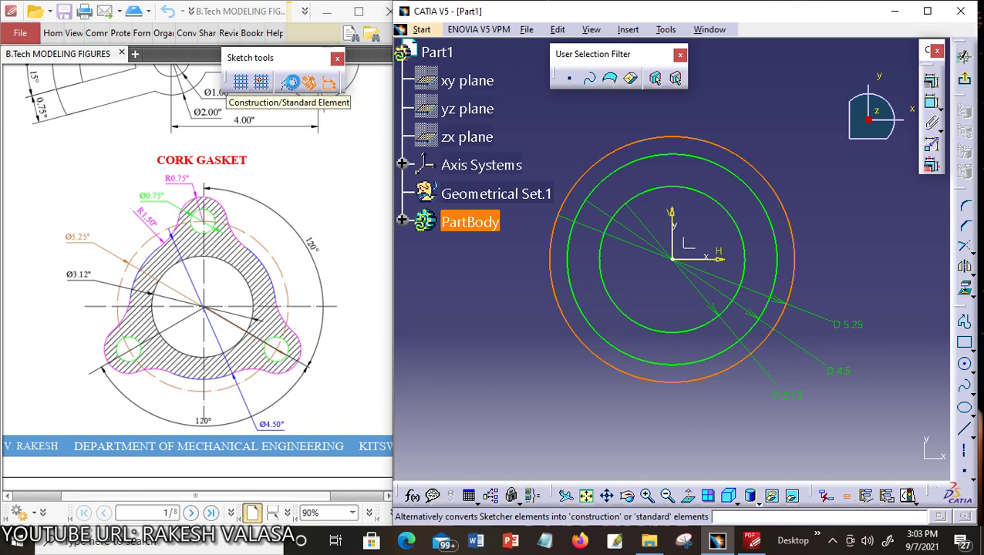
{"action": "left_click", "coordinate": [294, 87]}
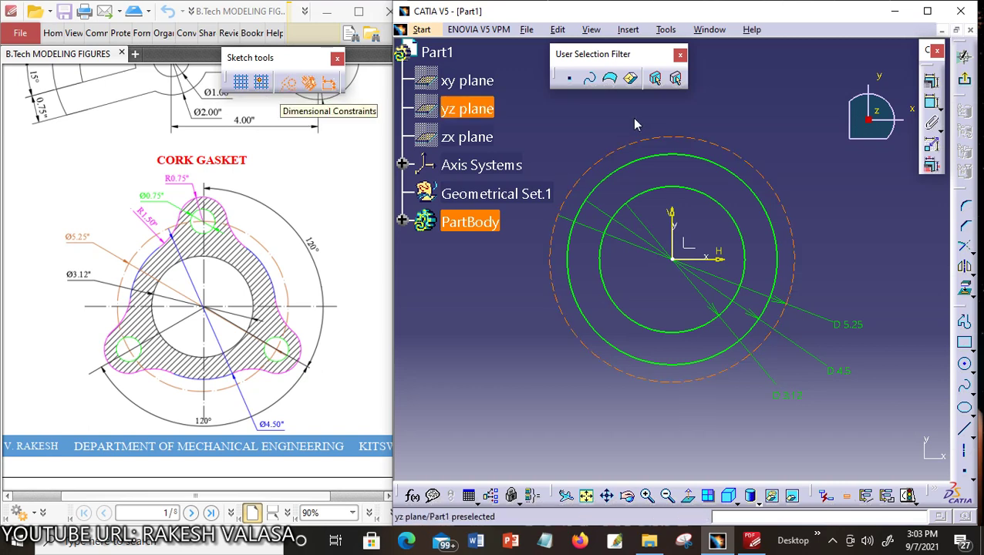
{"action": "left_click", "coordinate": [848, 219]}
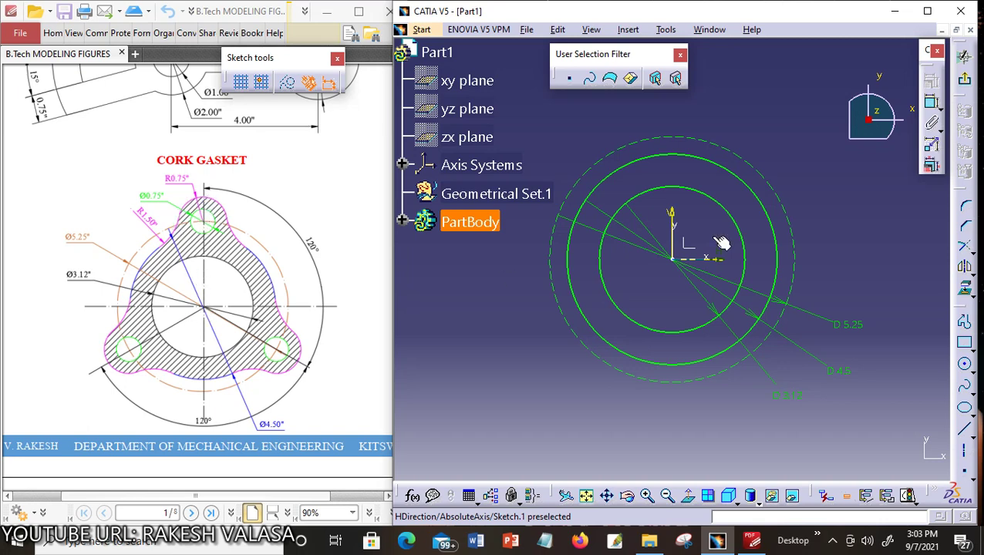
Sketch two concentric circles, about 1.29 in and 1.82 in diameter, centred where the vertical axis crosses the upper 5.25 in construction circle.
{"action": "left_click", "coordinate": [963, 366]}
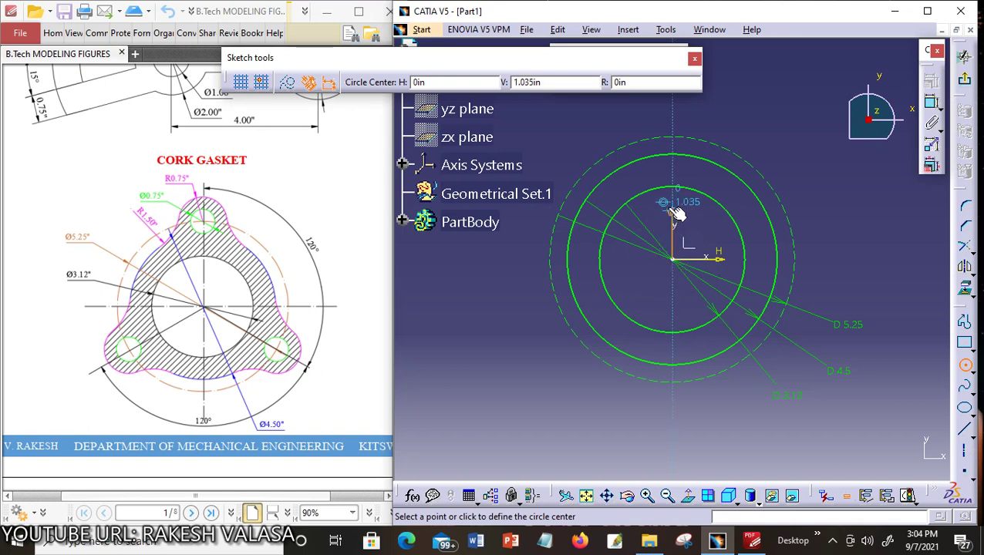
{"action": "left_click", "coordinate": [675, 138]}
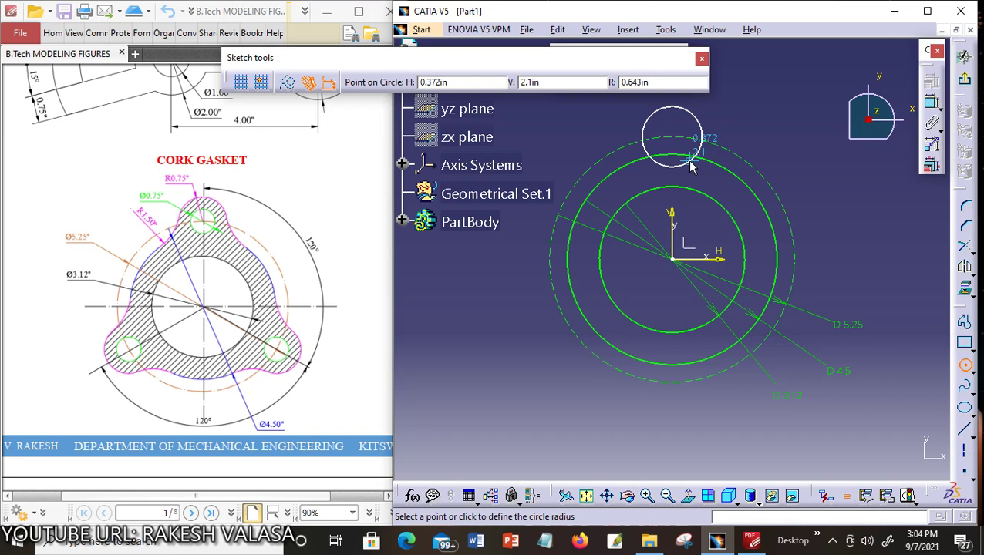
{"action": "left_click", "coordinate": [692, 166]}
{"action": "left_click", "coordinate": [677, 137]}
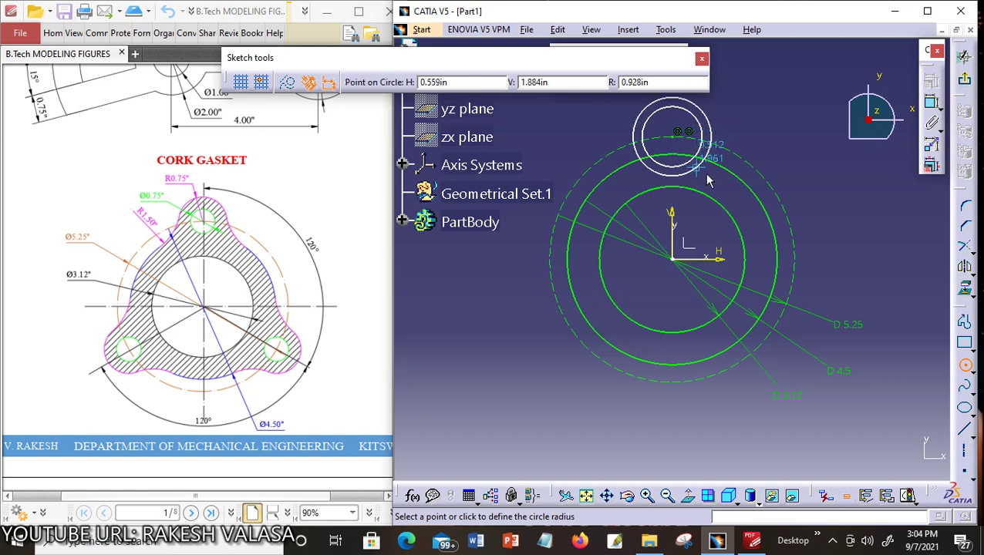
{"action": "left_click", "coordinate": [700, 174]}
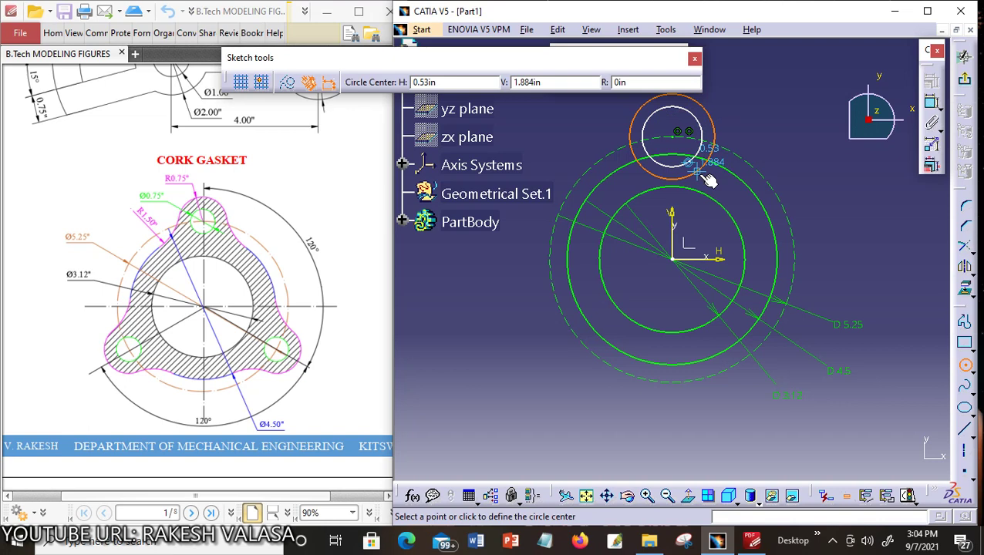
{"action": "key", "text": "Escape"}
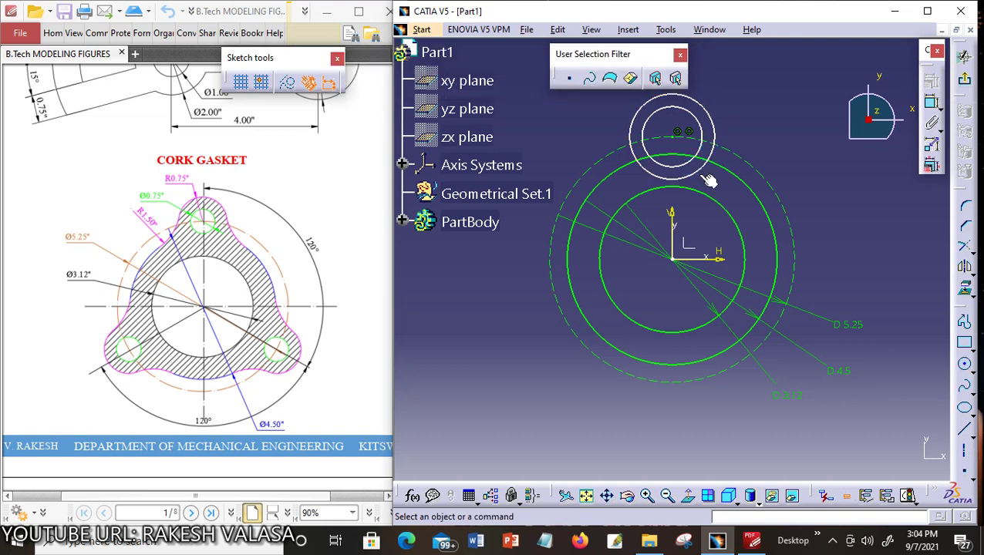
Dimension the inner of the two upper concentric circles and set its diameter to 0.75 in.
{"action": "left_click", "coordinate": [932, 104]}
{"action": "left_click", "coordinate": [703, 123]}
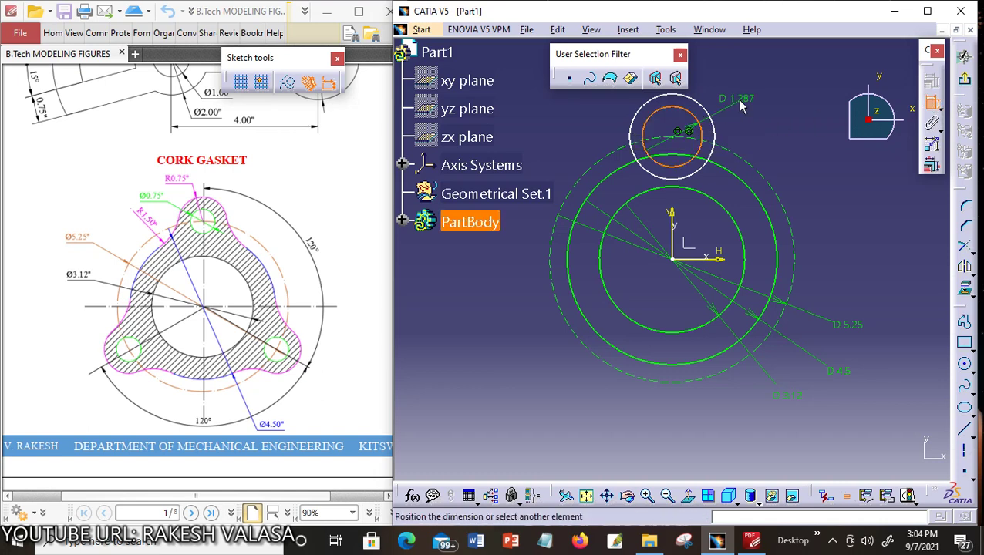
{"action": "left_click", "coordinate": [740, 107]}
{"action": "double_click", "coordinate": [739, 99]}
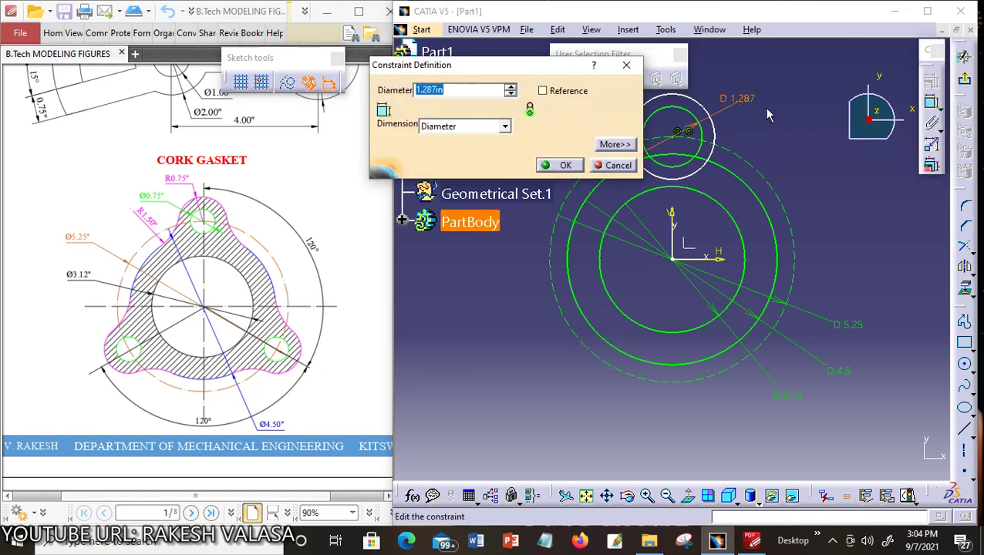
{"action": "type", "text": "0."}
{"action": "key", "text": "Return"}
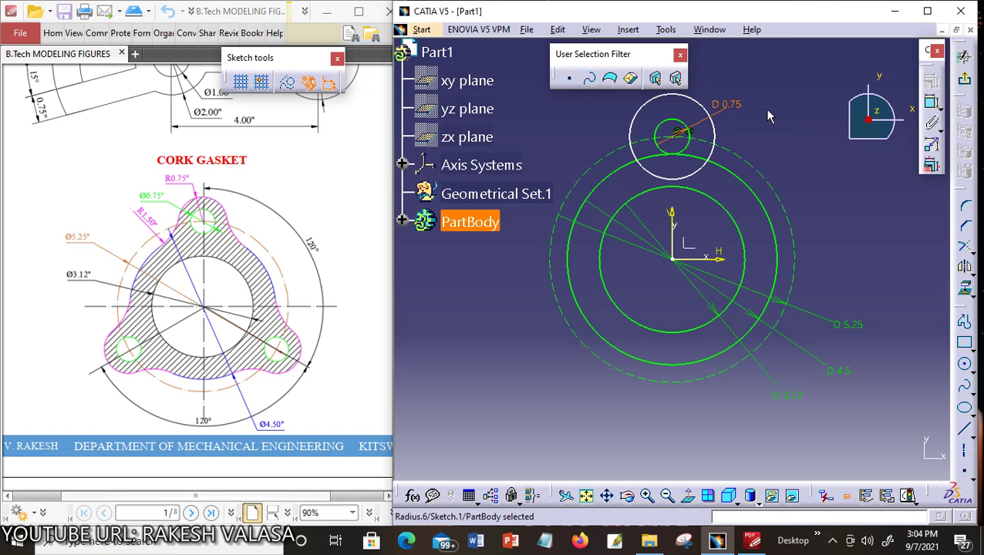
Dimension the outer circle around the 0.75 in hole as a radius and set it to 0.75 in.
{"action": "left_click", "coordinate": [721, 134]}
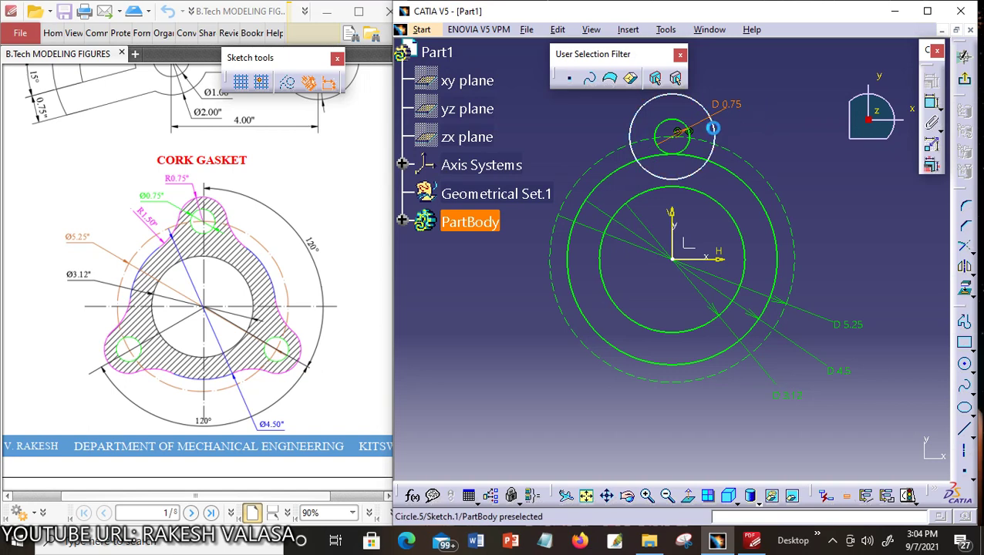
{"action": "left_click", "coordinate": [932, 102]}
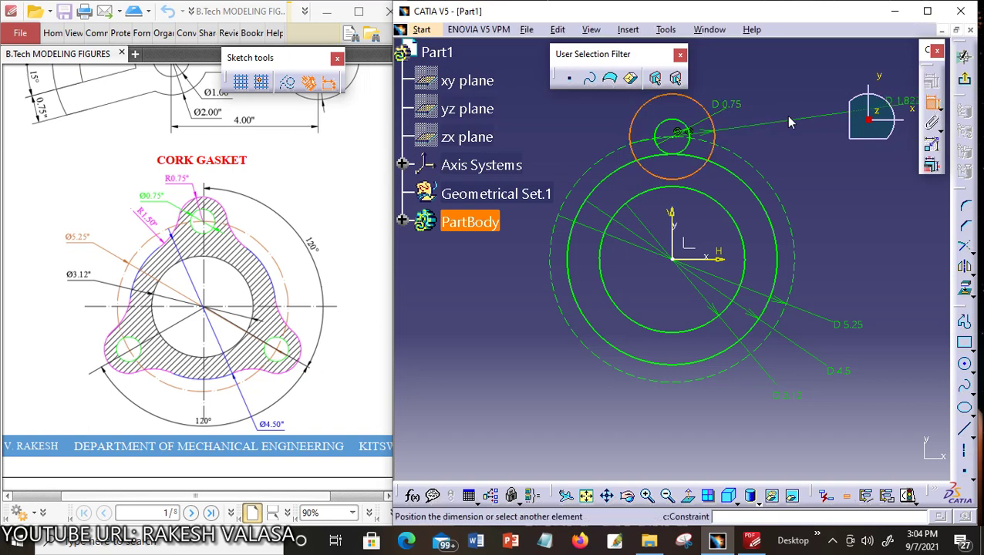
{"action": "left_click", "coordinate": [759, 130]}
{"action": "left_click", "coordinate": [760, 126]}
{"action": "double_click", "coordinate": [759, 126]}
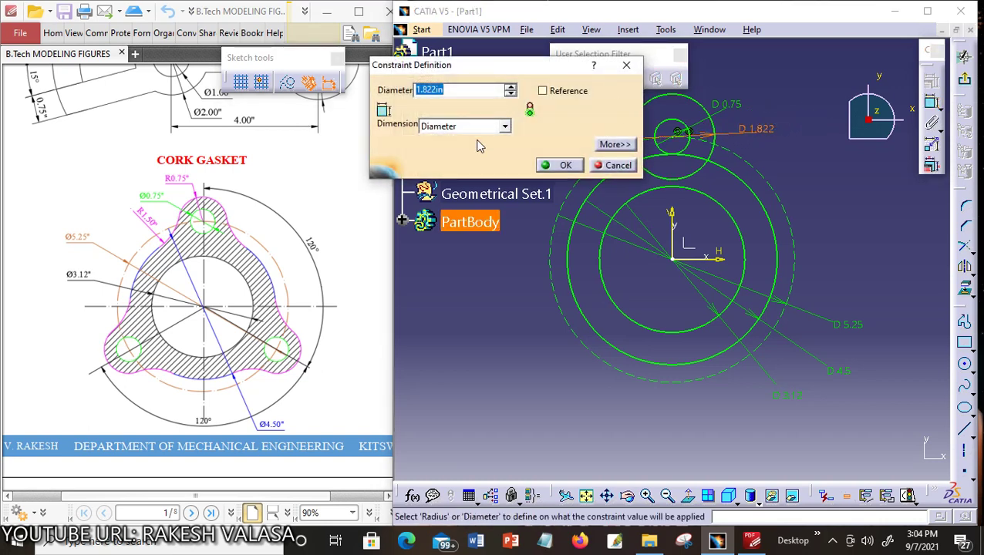
{"action": "left_click", "coordinate": [504, 128]}
{"action": "left_click", "coordinate": [489, 141]}
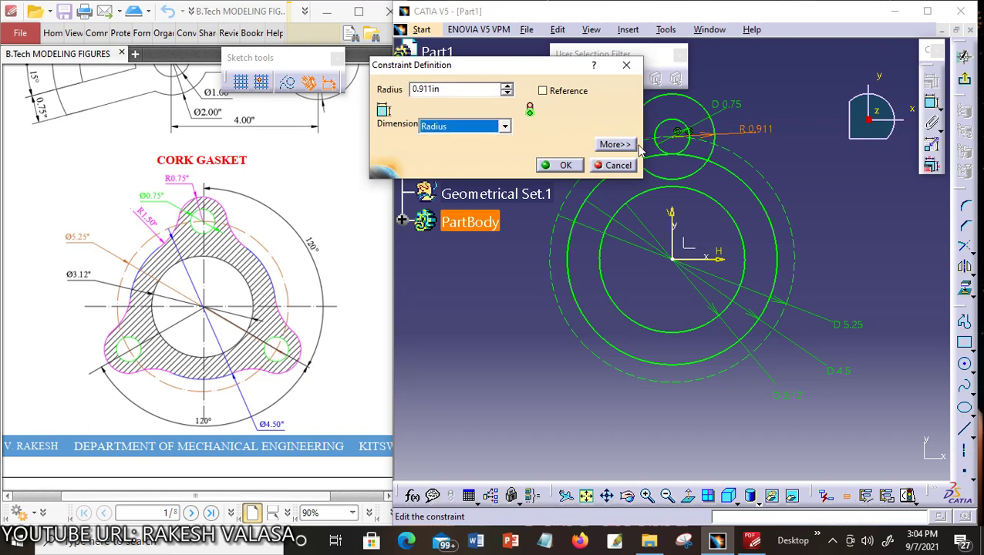
{"action": "double_click", "coordinate": [421, 88]}
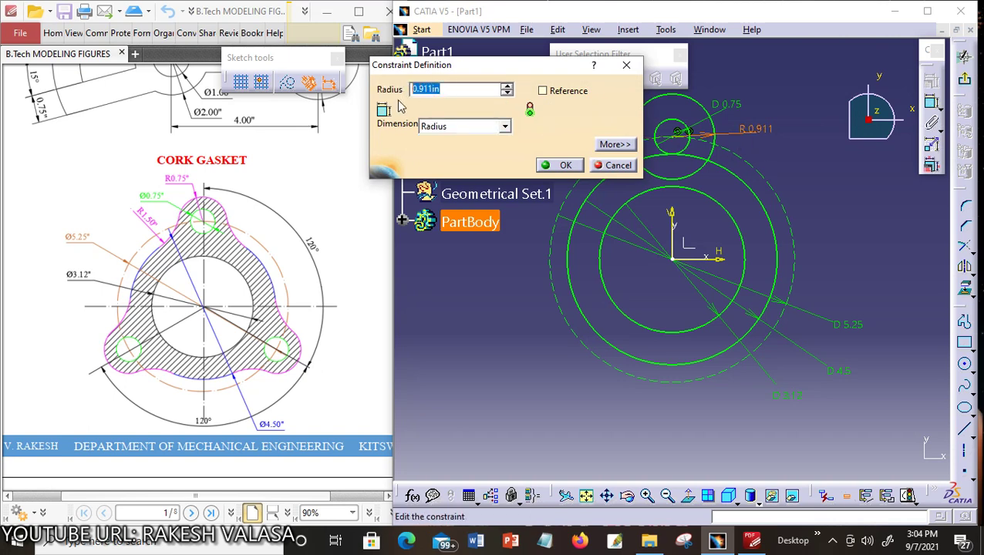
{"action": "type", "text": "0.75"}
{"action": "key", "text": "Return"}
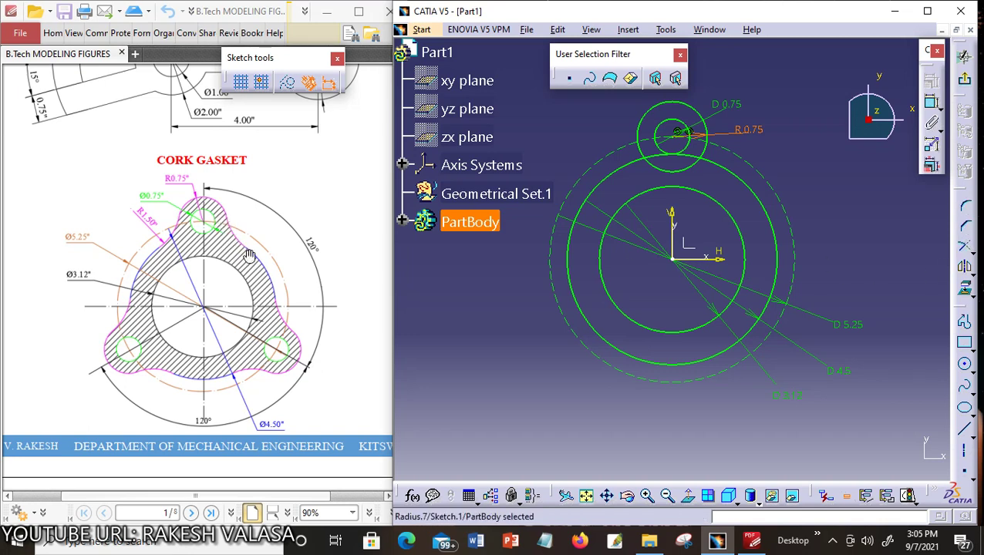
Add an untrimmed 1.50 in radius corner between the R0.75 in circle and the 4.5 in circle on the lobe's right side.
{"action": "left_click", "coordinate": [967, 210]}
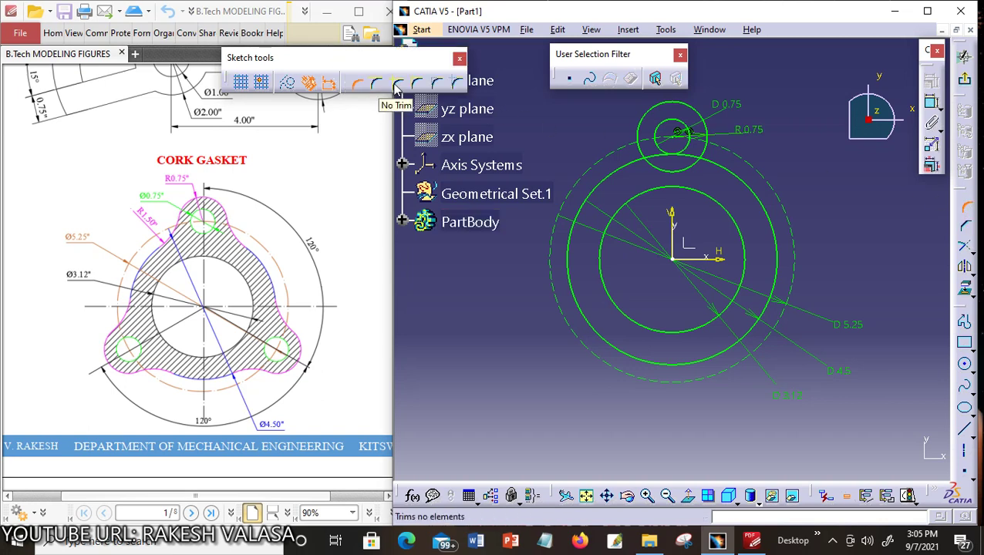
{"action": "left_click", "coordinate": [396, 85]}
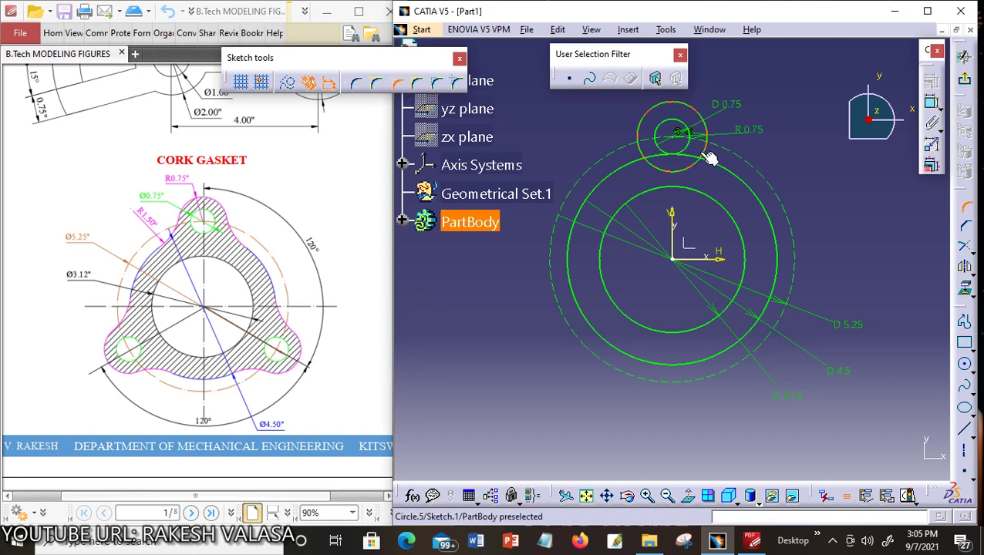
{"action": "left_click", "coordinate": [703, 152]}
{"action": "left_click", "coordinate": [731, 170]}
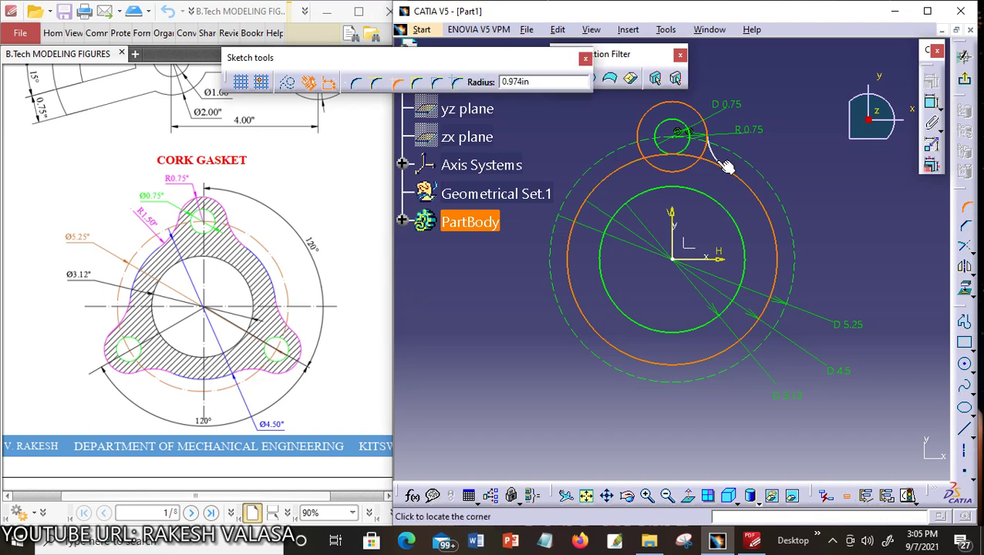
{"action": "type", "text": "1.50"}
{"action": "key", "text": "Return"}
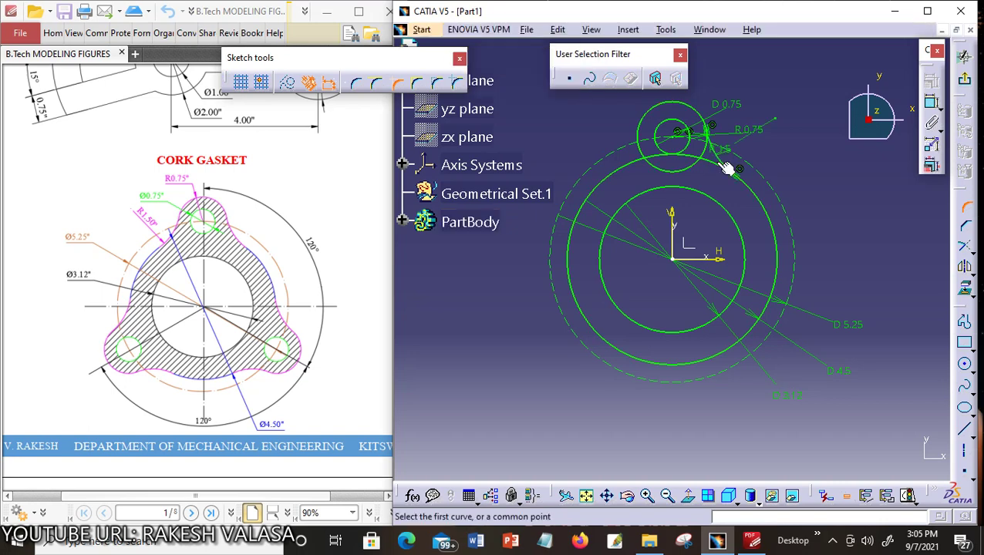
Add a matching 1.5 in radius corner between the 4.5 in circle and the R0.75 in circle on the lobe's left side.
{"action": "left_click", "coordinate": [629, 173]}
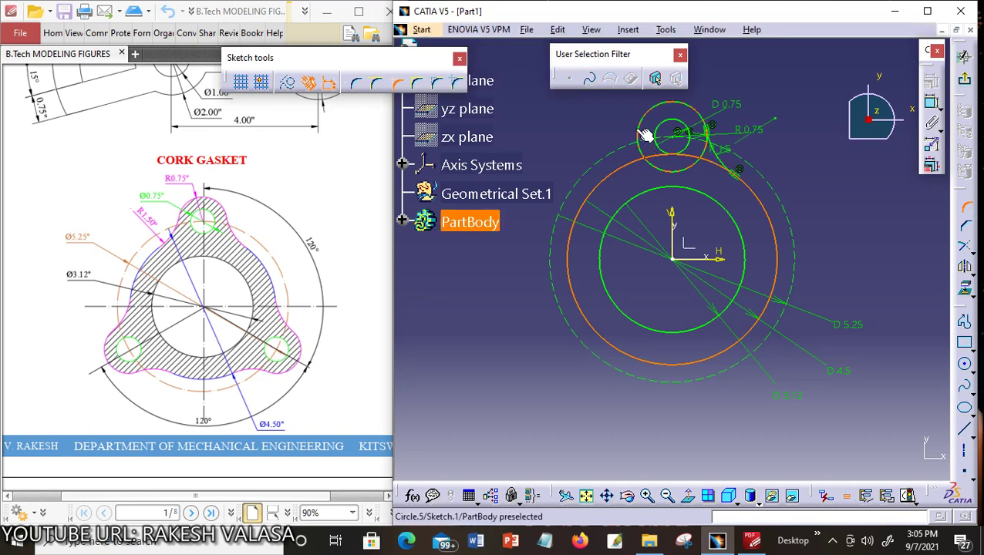
{"action": "left_click", "coordinate": [645, 136]}
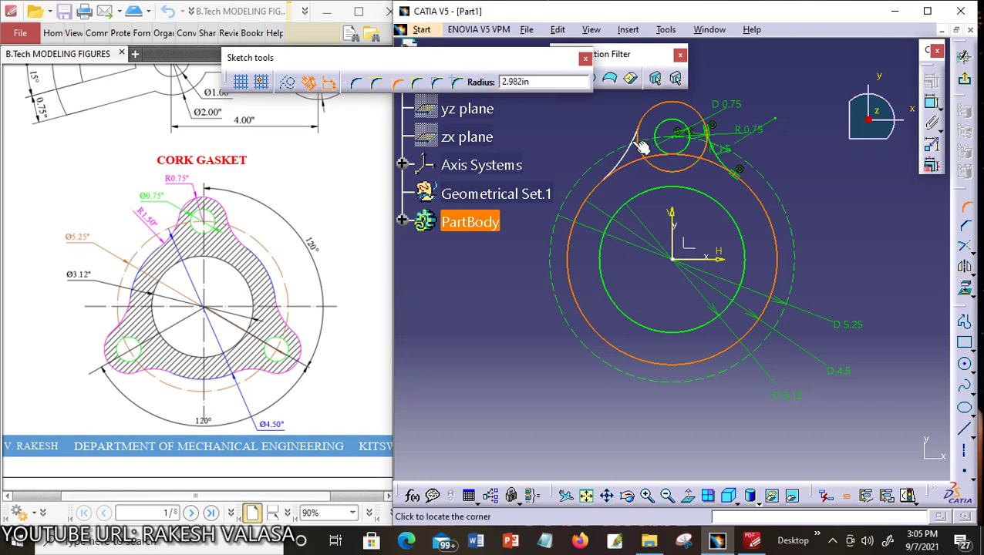
{"action": "type", "text": "1.5"}
{"action": "key", "text": "Return"}
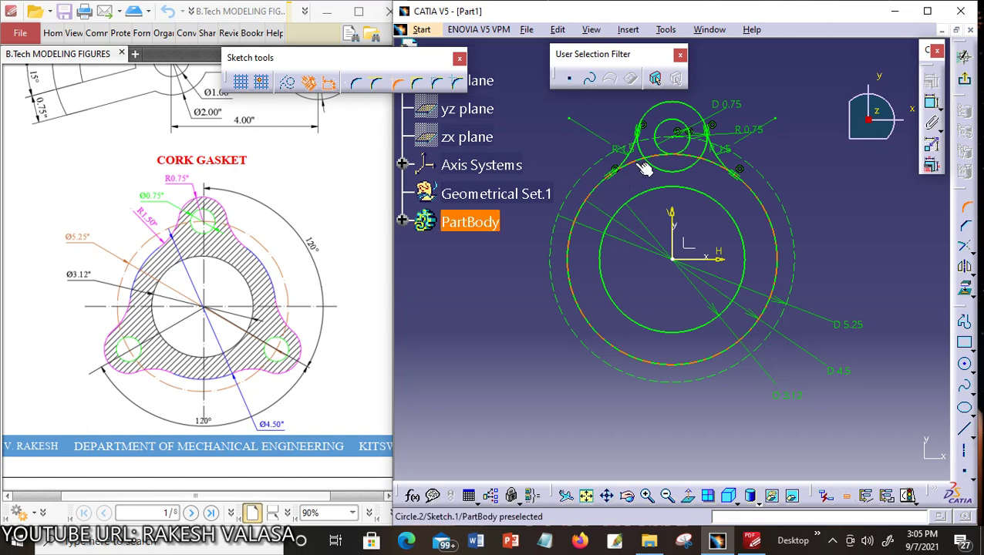
Quick Trim the portions of the R0.75 in and 4.5 in circles lying inside the lobe, leaving one continuous outer profile.
{"action": "left_click", "coordinate": [972, 252]}
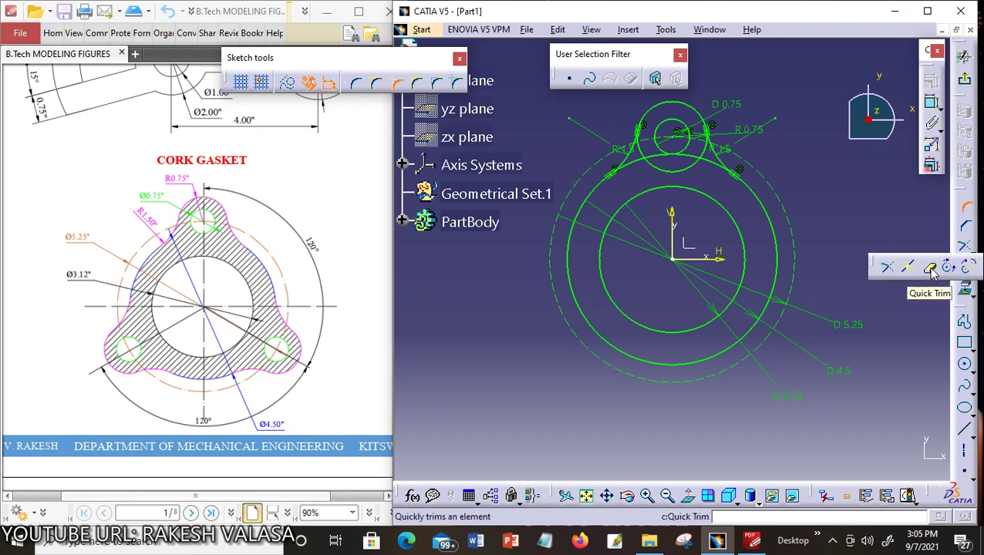
{"action": "left_click", "coordinate": [931, 270]}
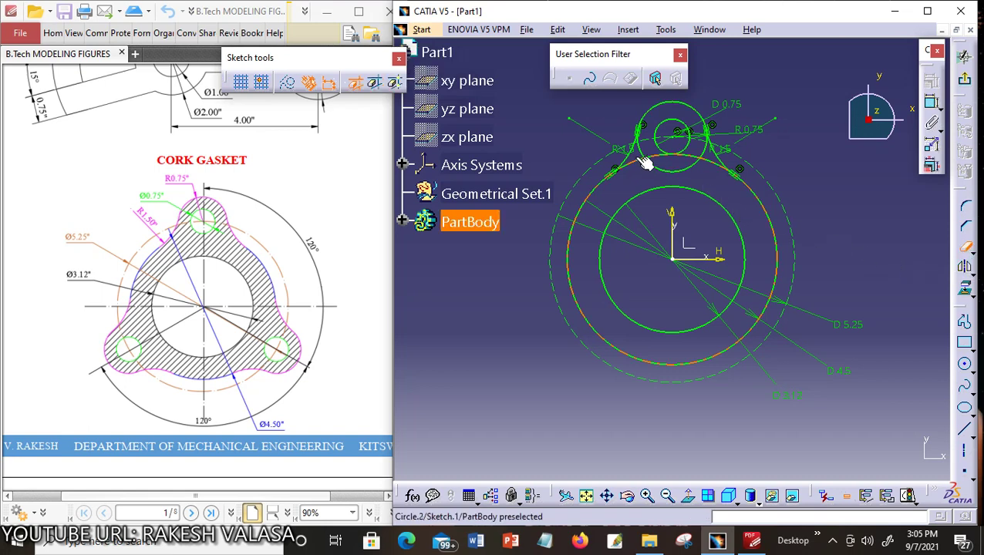
{"action": "left_click", "coordinate": [652, 168]}
{"action": "left_click", "coordinate": [710, 163]}
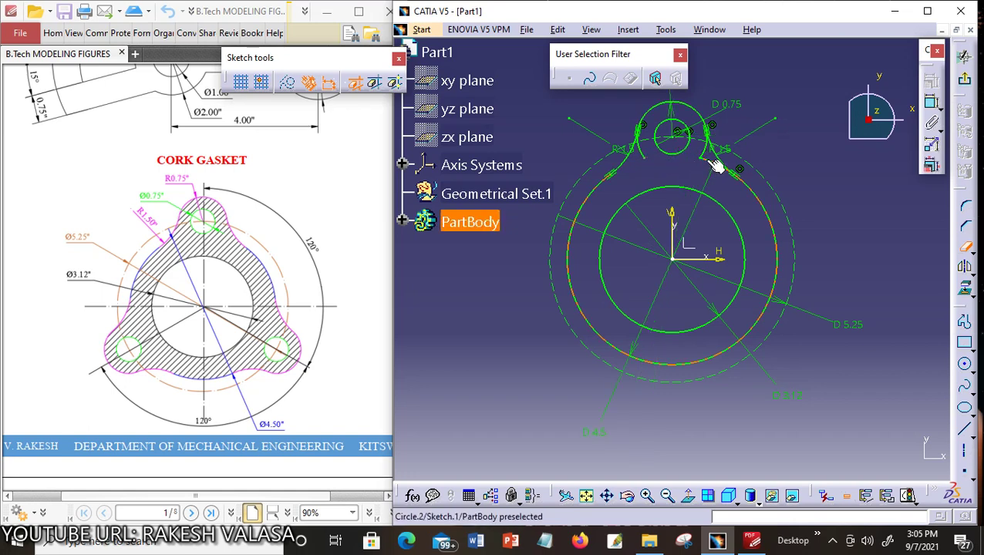
{"action": "left_click", "coordinate": [702, 153]}
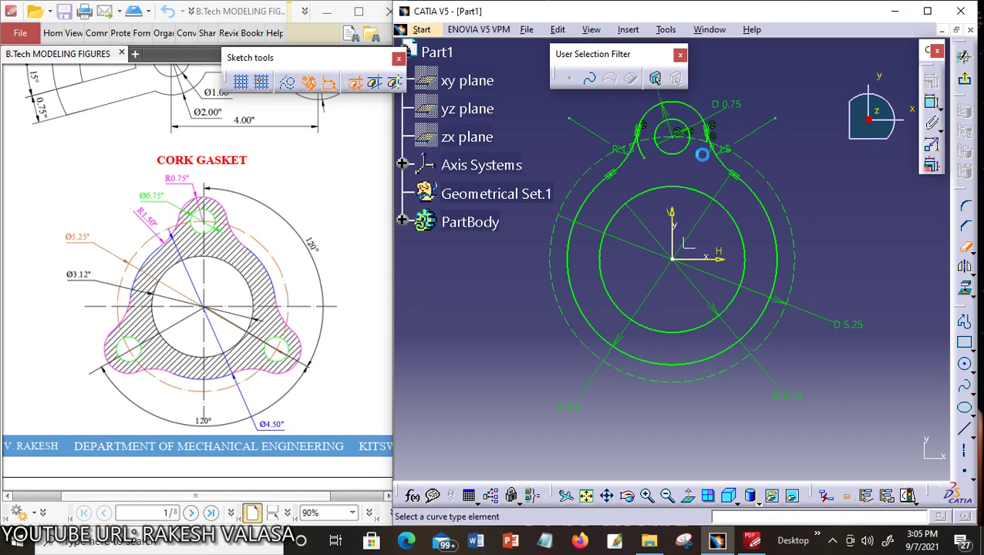
{"action": "left_click", "coordinate": [648, 498]}
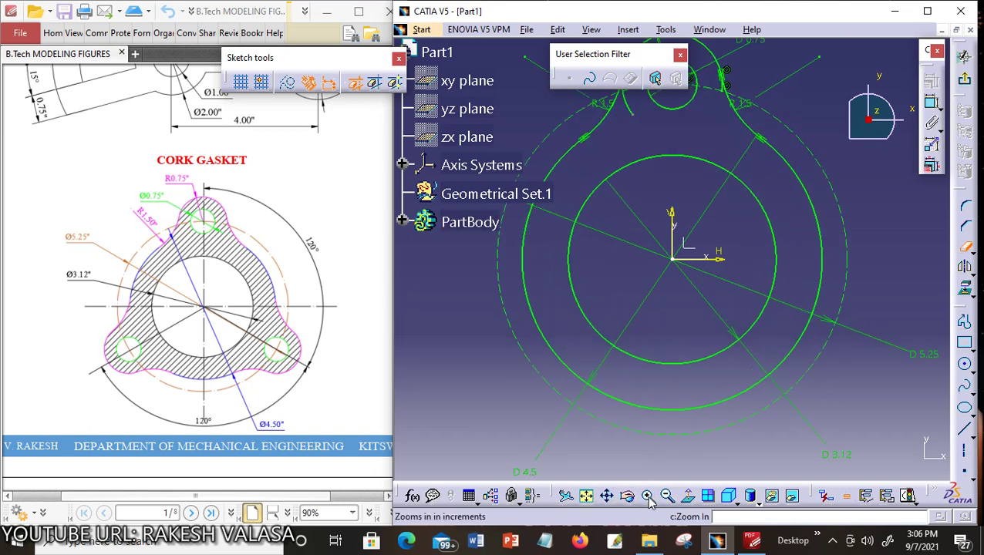
{"action": "left_click", "coordinate": [606, 496]}
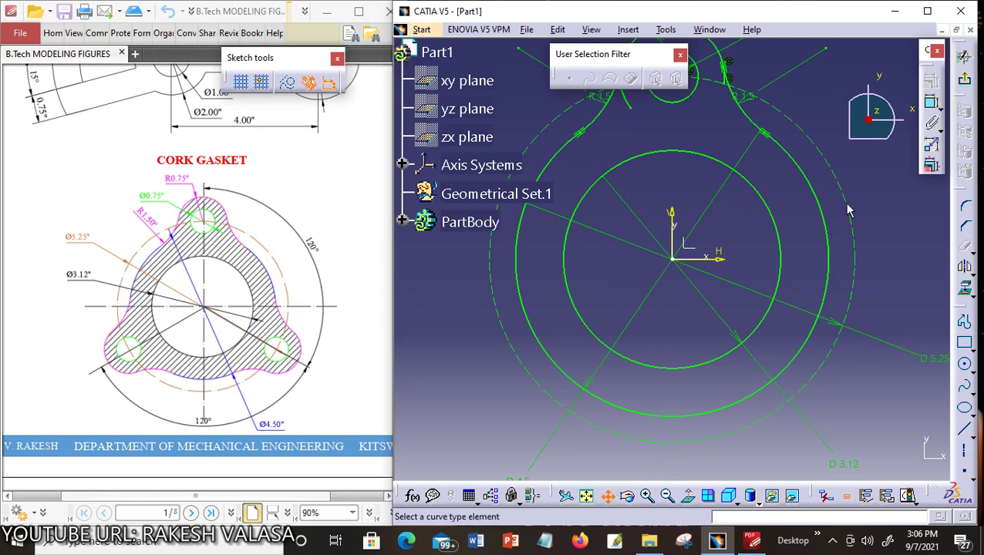
{"action": "mouse_move", "coordinate": [863, 215]}
{"action": "left_mouse_down"}
{"action": "mouse_move", "coordinate": [882, 268]}
{"action": "mouse_move", "coordinate": [872, 289]}
{"action": "left_mouse_up"}
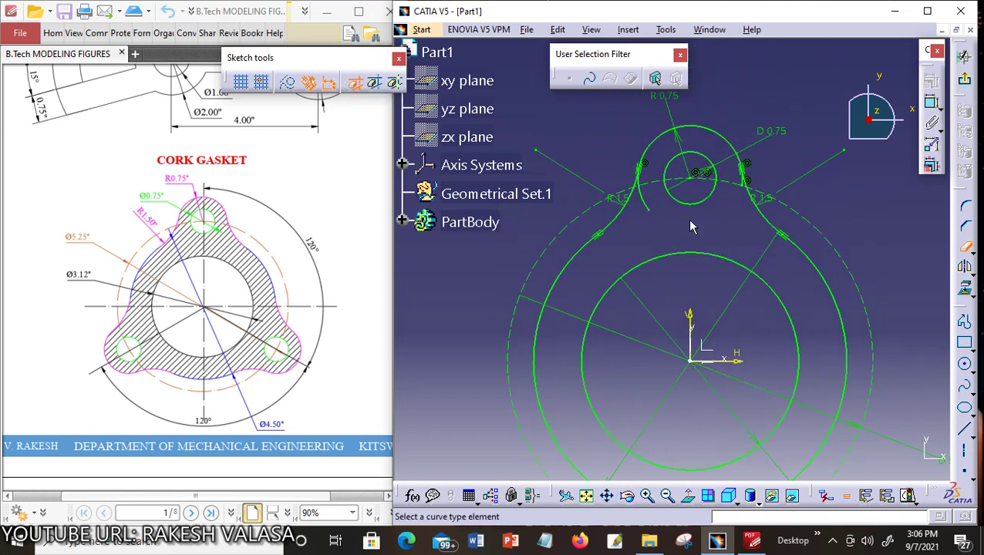
{"action": "left_click", "coordinate": [647, 204]}
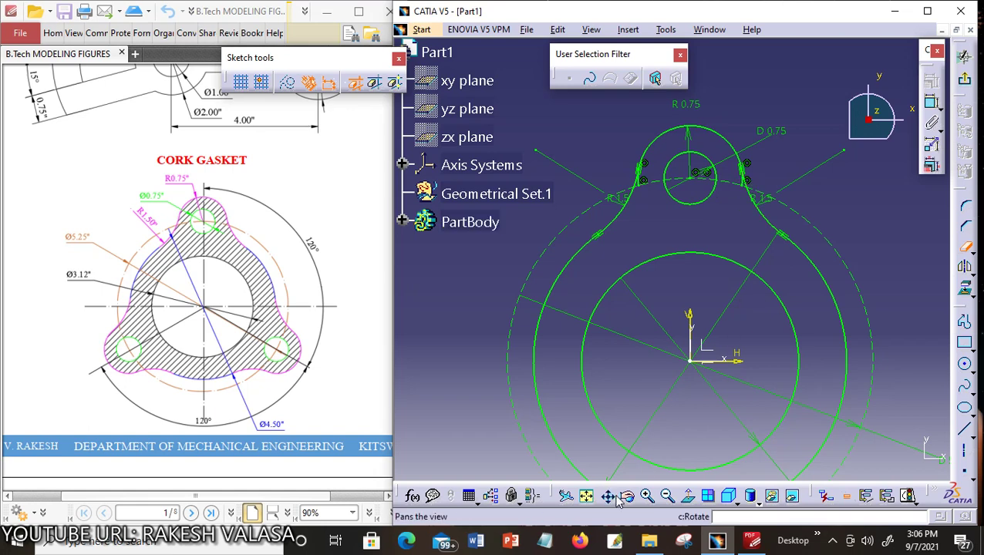
Rotate two duplicates of the upper lobe's three arcs and 0.75 in hole about the origin at 120 deg with constraint conservation enabled.
{"action": "left_click", "coordinate": [650, 496]}
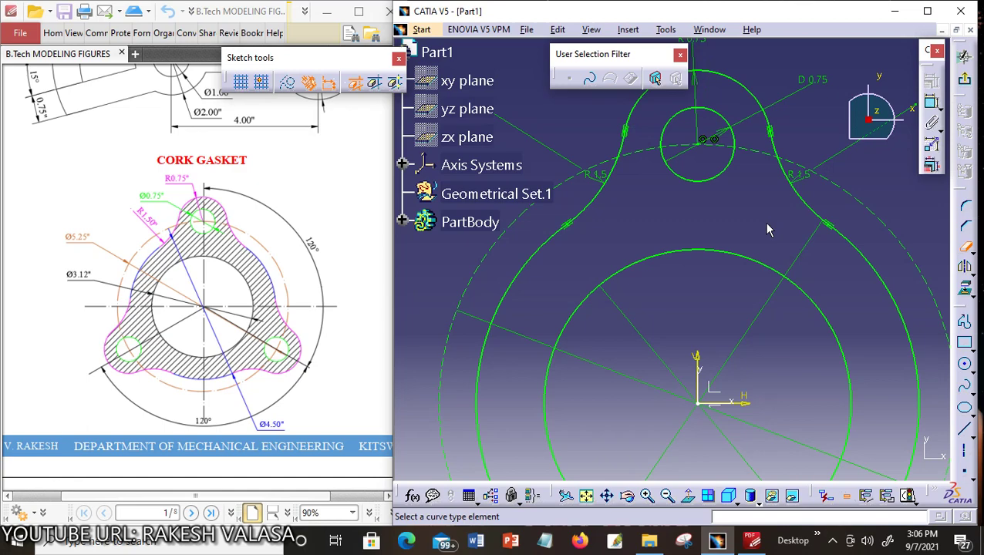
{"action": "left_click", "coordinate": [586, 496]}
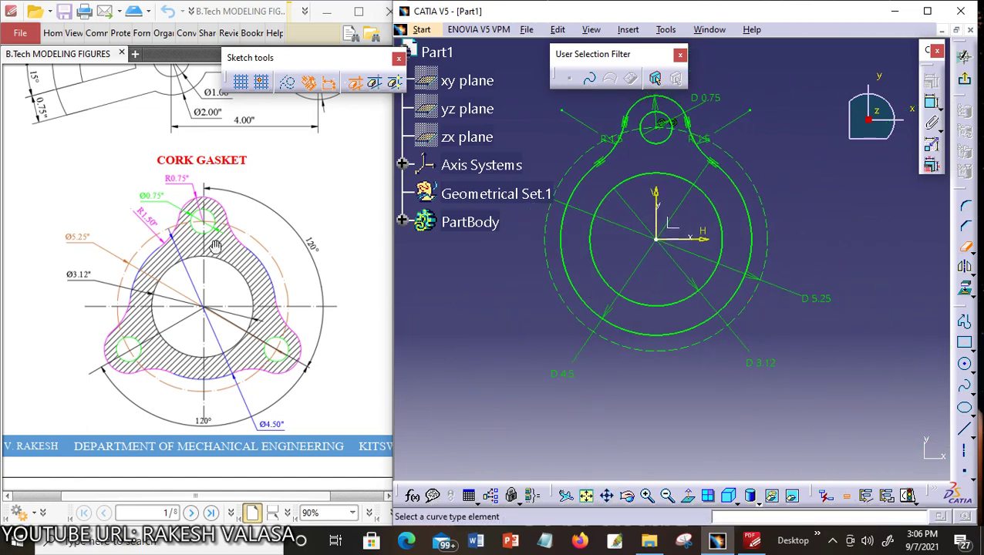
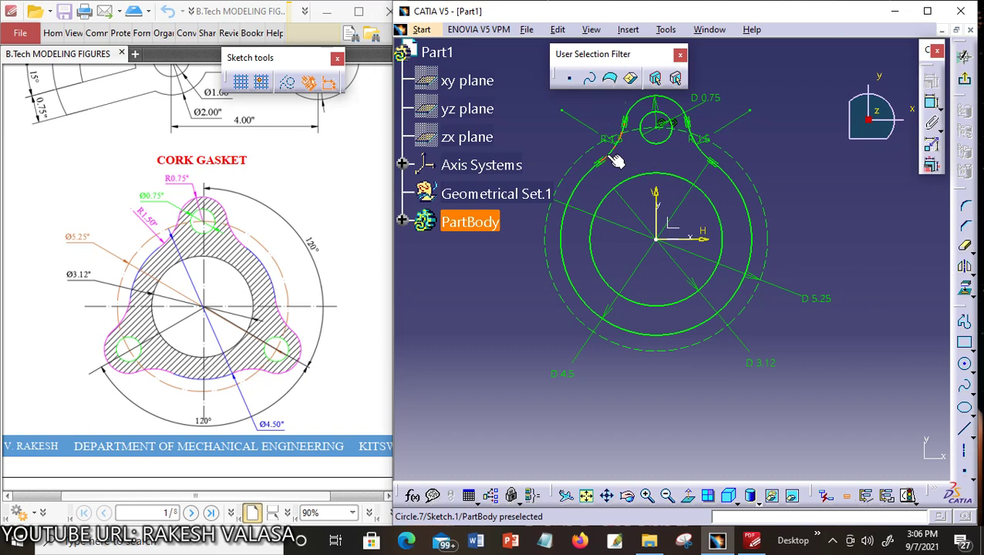
{"action": "left_click", "coordinate": [644, 109], "text": "ctrl"}
{"action": "left_click", "coordinate": [708, 154], "text": "ctrl"}
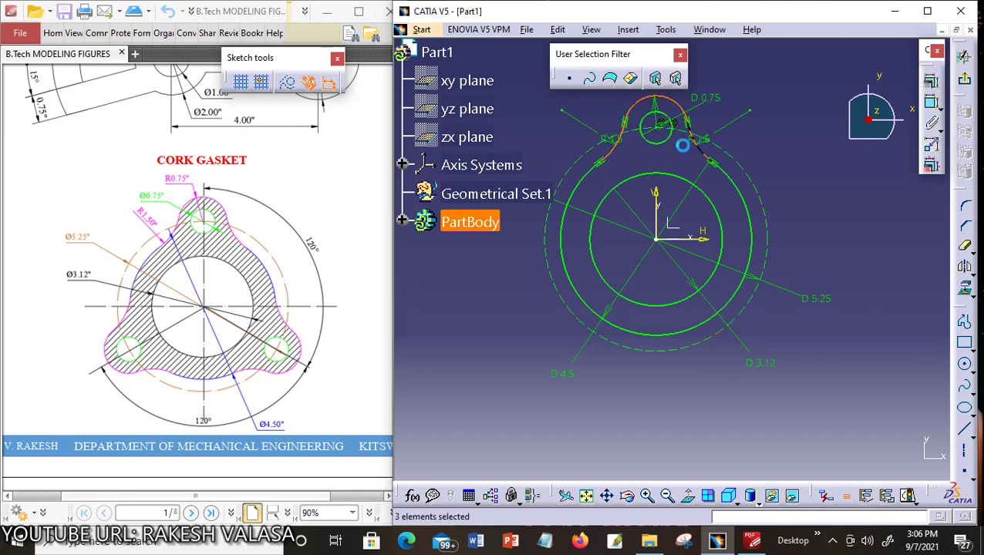
{"action": "left_click", "coordinate": [665, 138], "text": "ctrl"}
{"action": "left_click", "coordinate": [971, 271]}
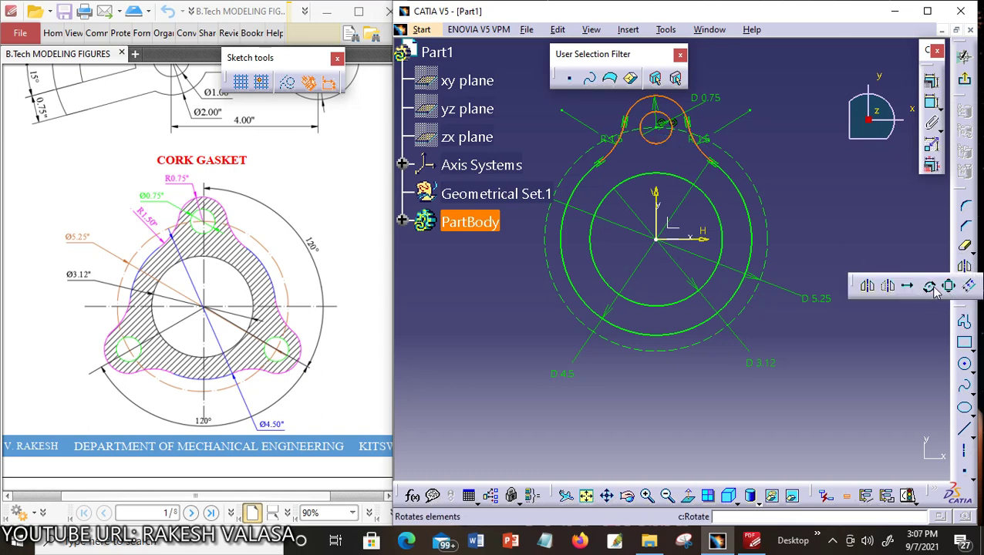
{"action": "left_click", "coordinate": [930, 287]}
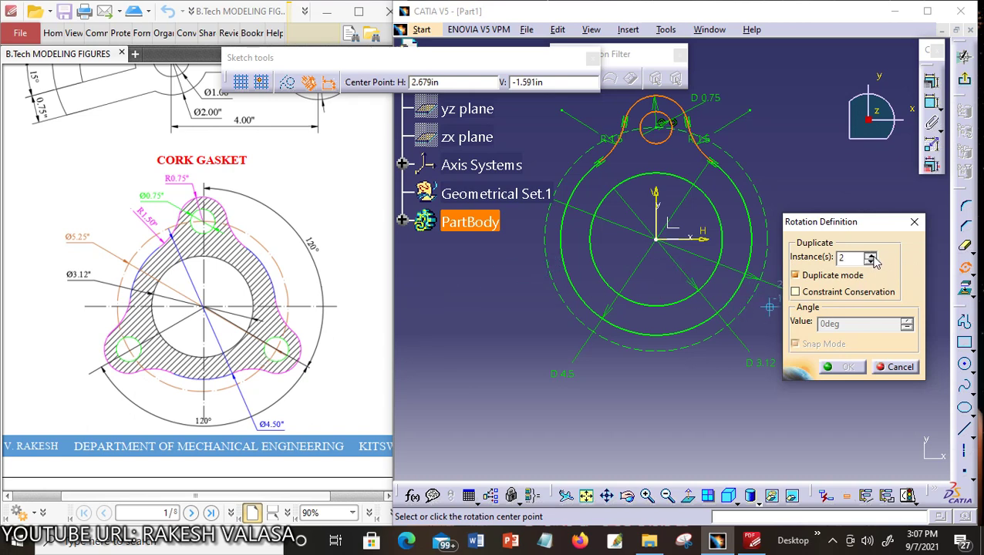
{"action": "left_click", "coordinate": [795, 293]}
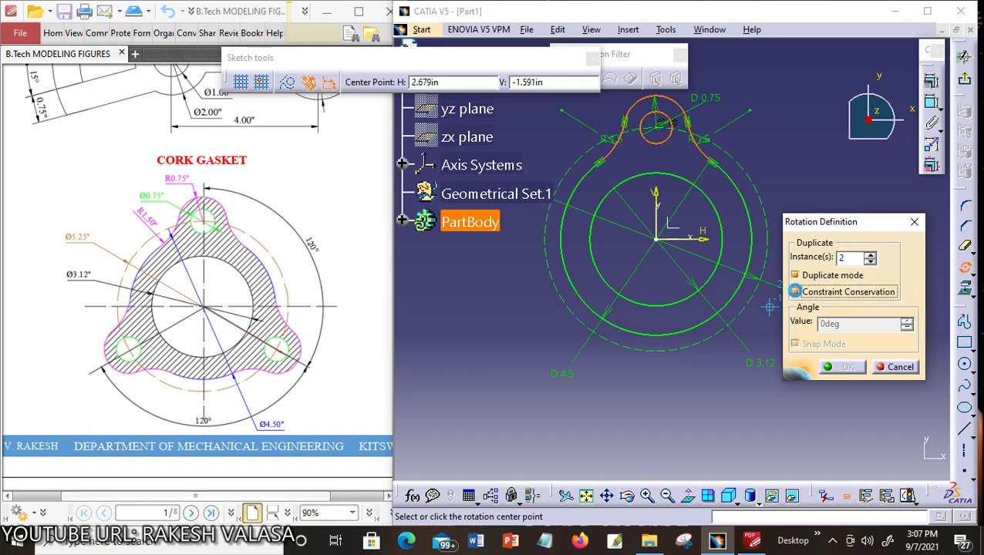
{"action": "left_click", "coordinate": [661, 240]}
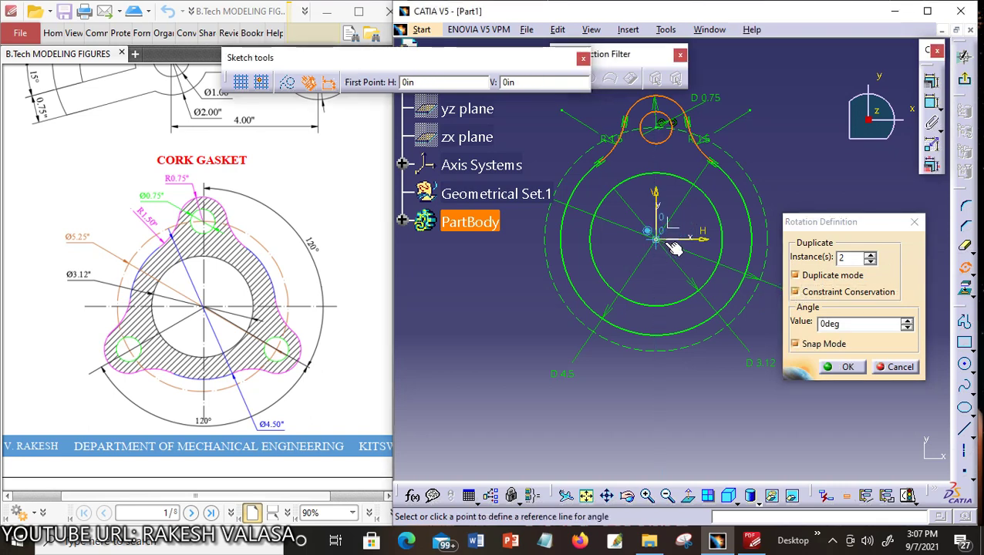
{"action": "left_click", "coordinate": [822, 324]}
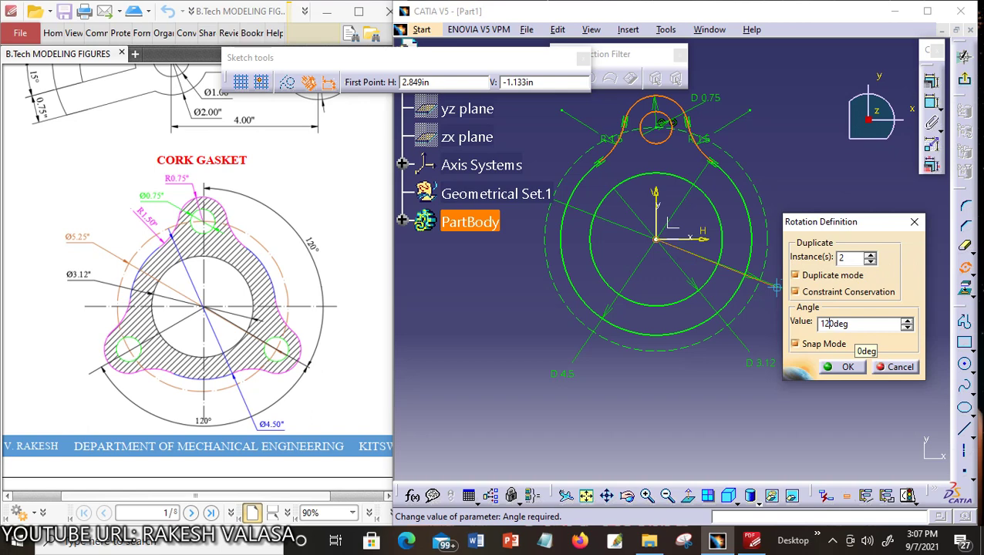
{"action": "key", "text": "Return"}
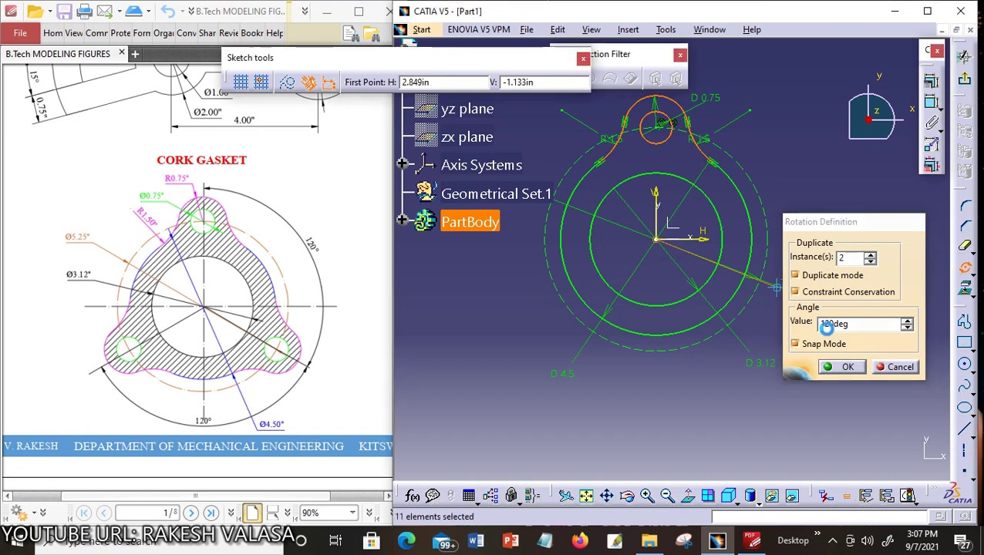
{"action": "left_click", "coordinate": [842, 367]}
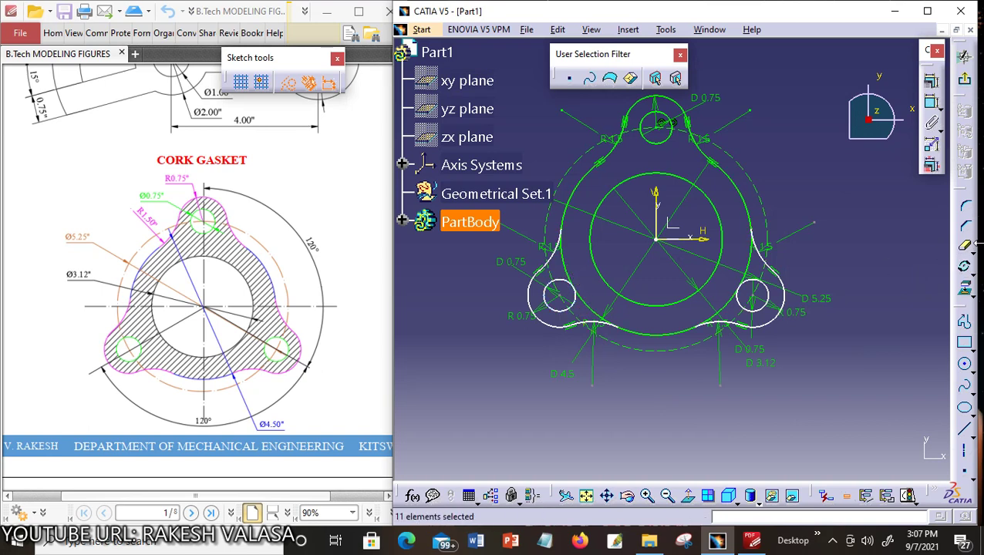
Quick Trim the portions of the 4.5 in circle lying inside the lower-left and lower-right lobes.
{"action": "left_click", "coordinate": [965, 247]}
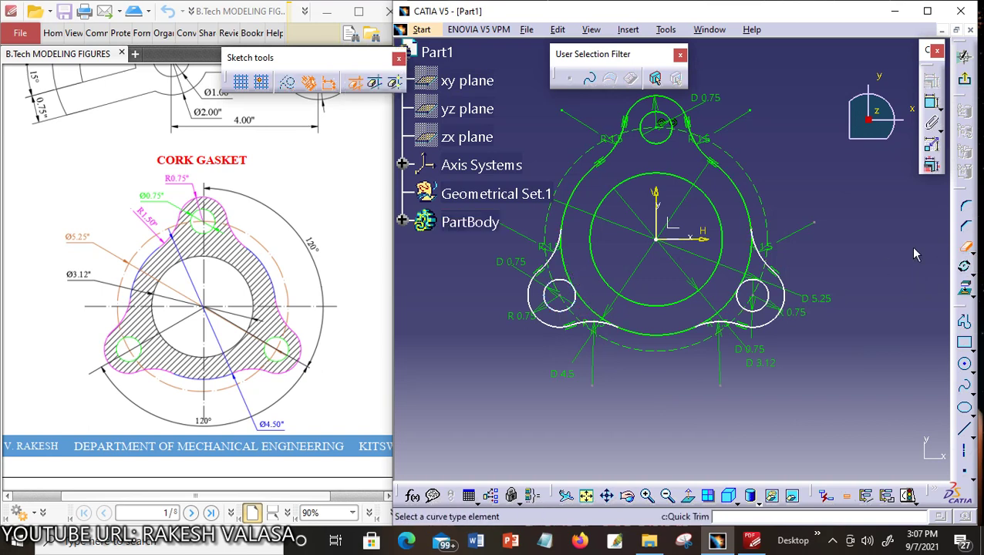
{"action": "left_click", "coordinate": [580, 277]}
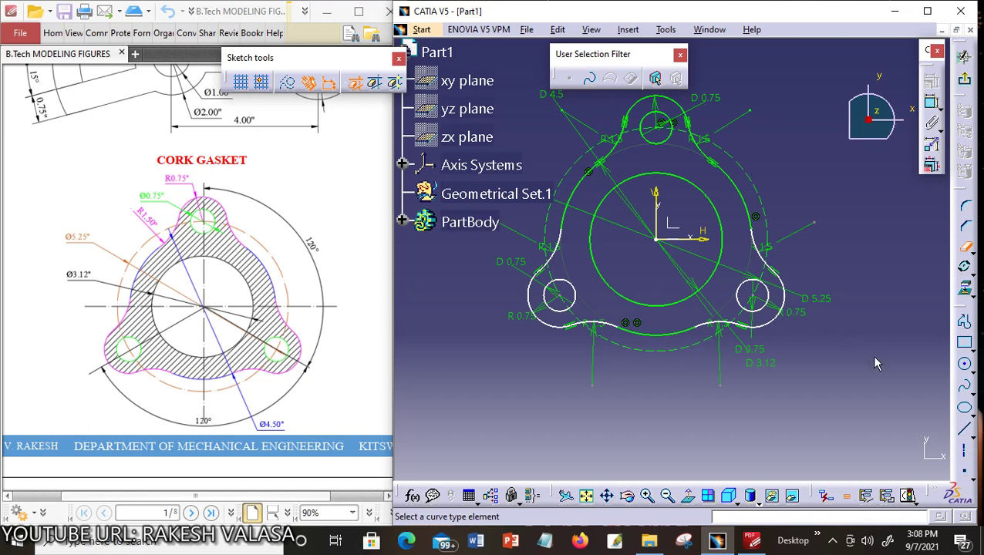
Draw lines to the origin from the centers of the upper hole and the lower-left hole.
{"action": "left_click", "coordinate": [969, 433]}
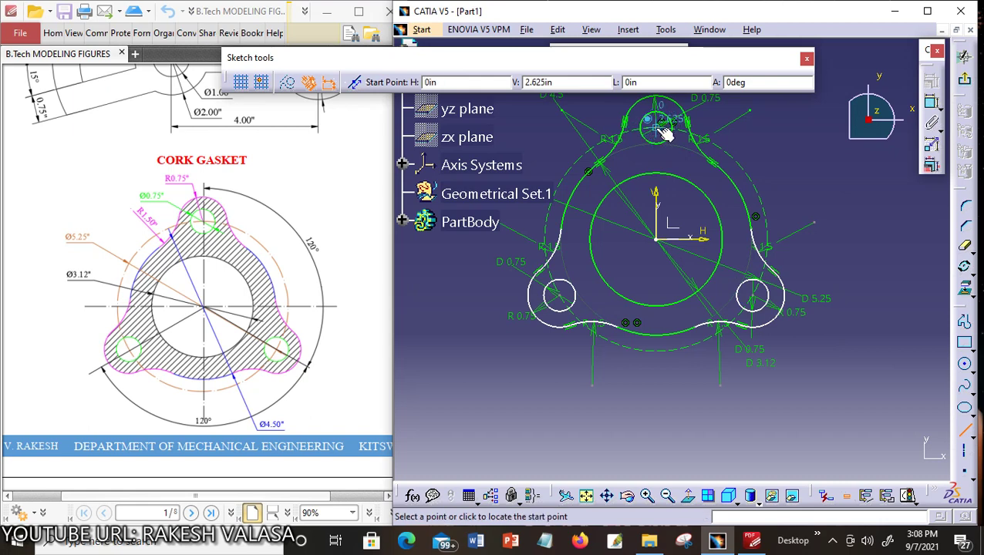
{"action": "left_click", "coordinate": [658, 125]}
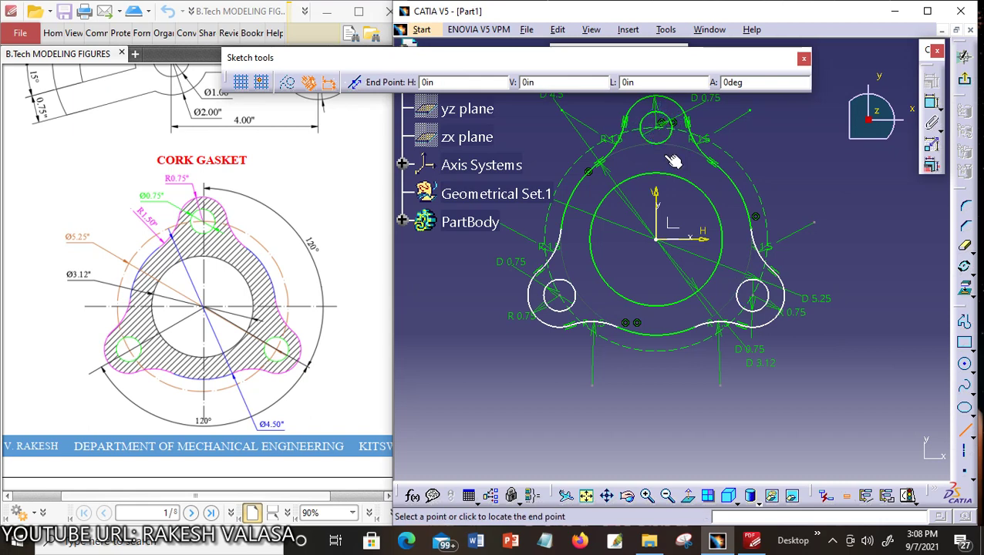
{"action": "left_click", "coordinate": [661, 240]}
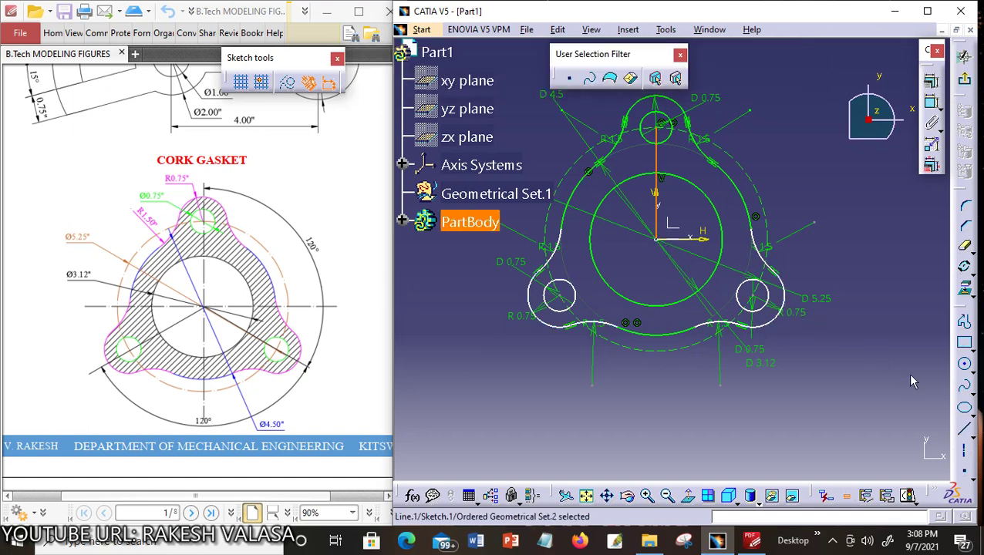
{"action": "left_click", "coordinate": [965, 431]}
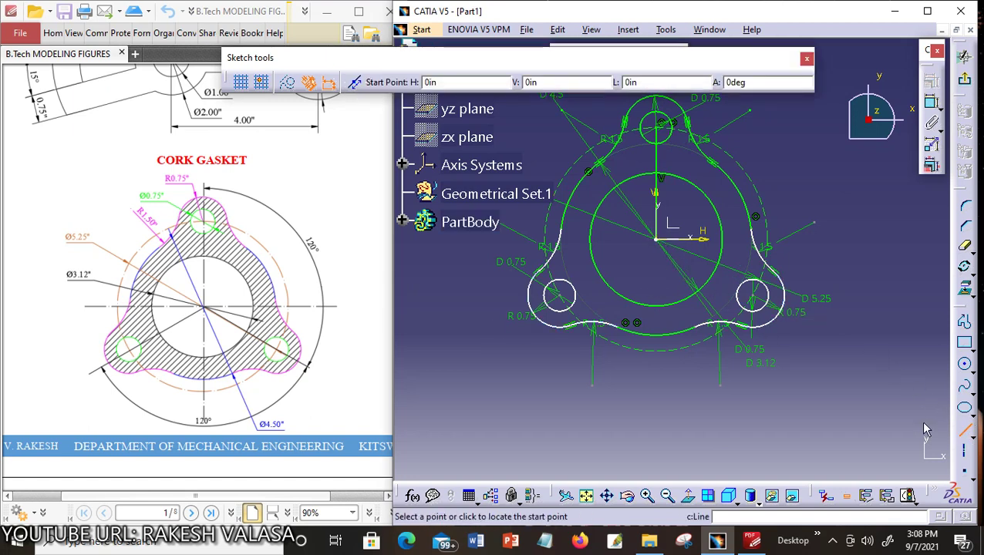
{"action": "left_click", "coordinate": [562, 295]}
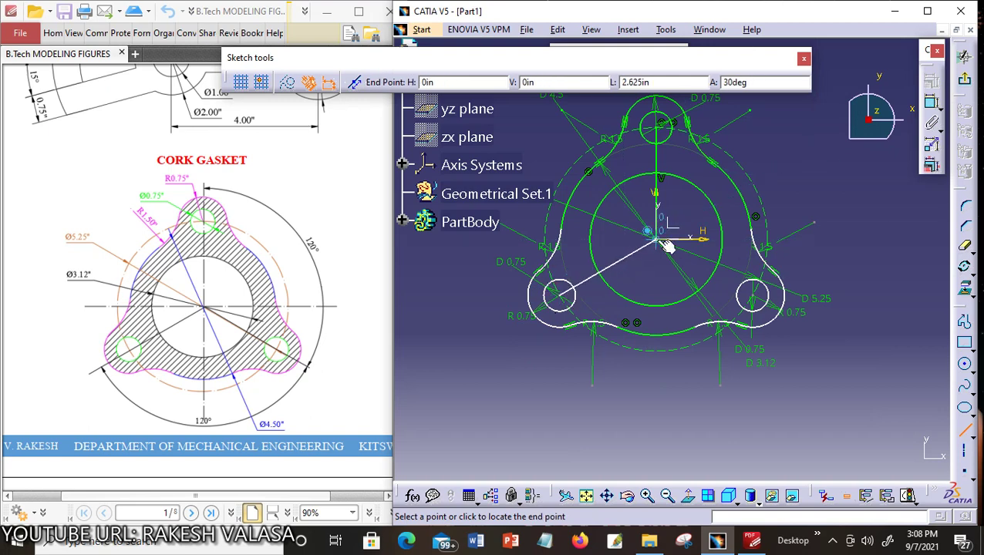
{"action": "left_click", "coordinate": [663, 242]}
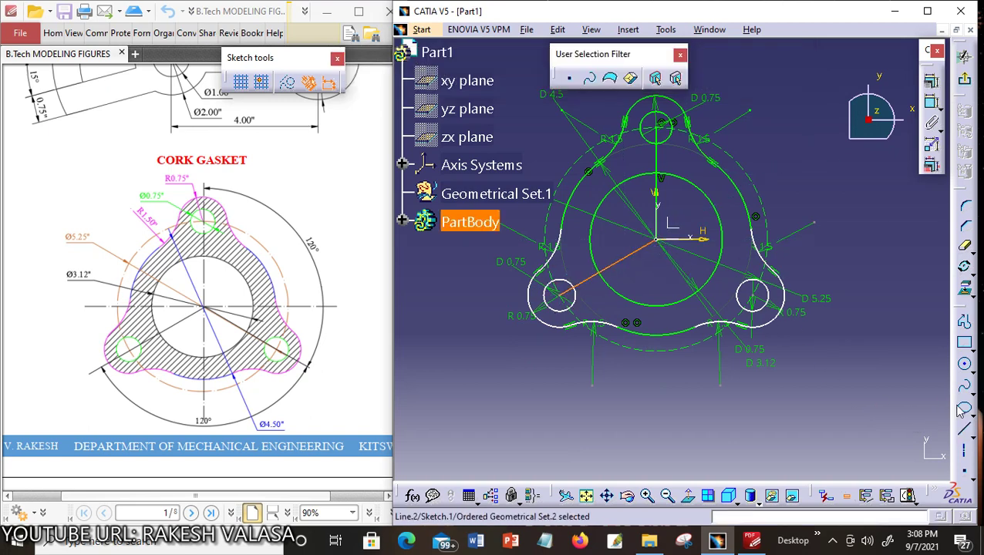
Draw a line from the lower-right hole's center to the origin.
{"action": "left_click", "coordinate": [965, 429]}
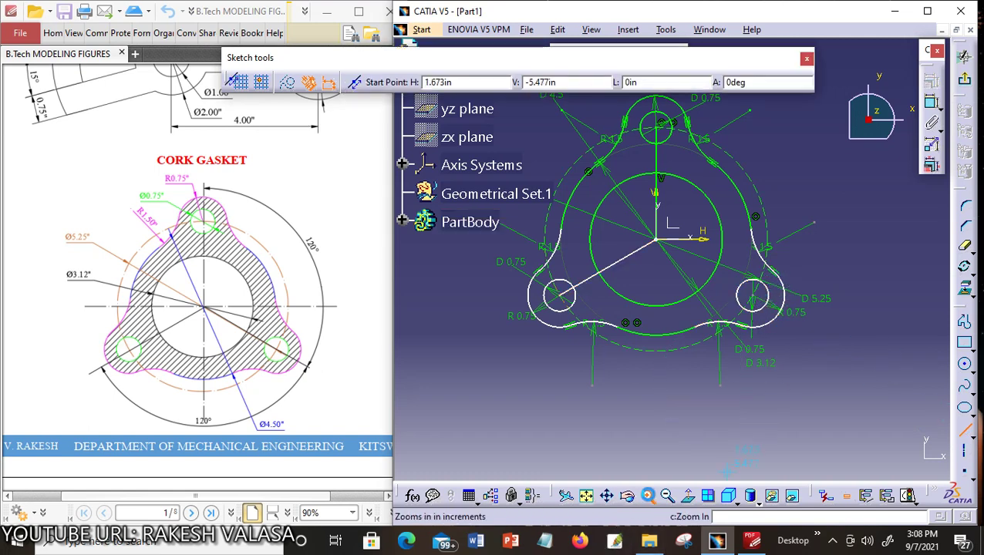
{"action": "left_click", "coordinate": [647, 495]}
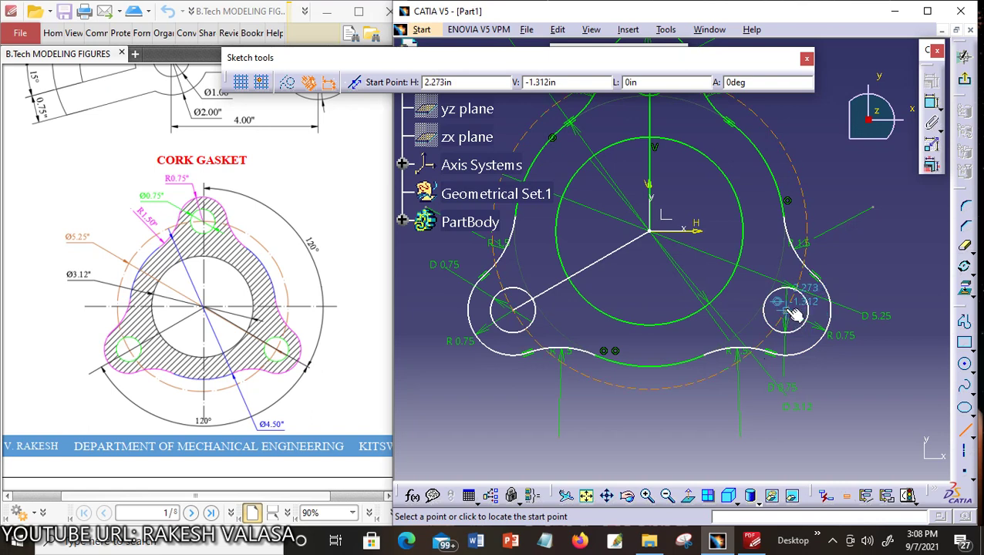
{"action": "left_click", "coordinate": [788, 310]}
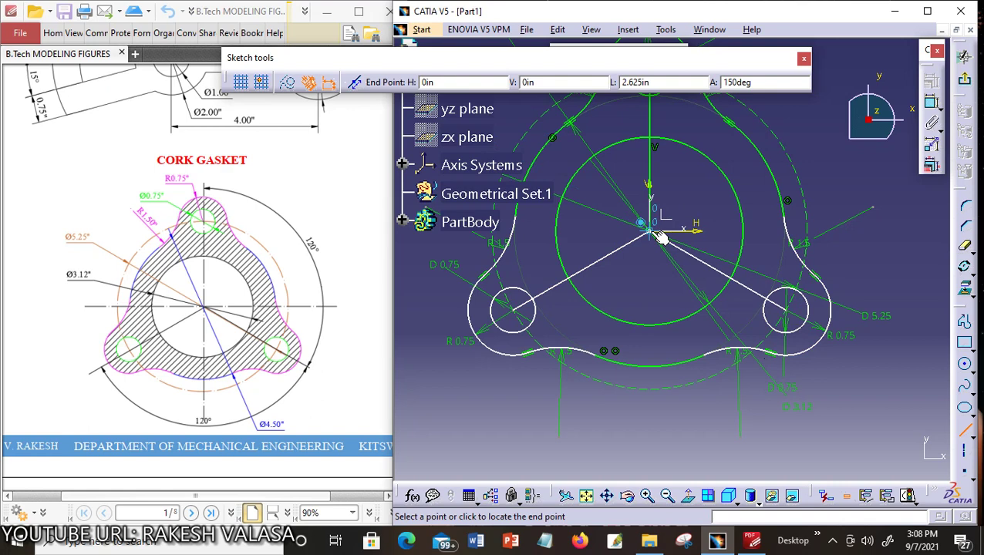
{"action": "left_click", "coordinate": [656, 233]}
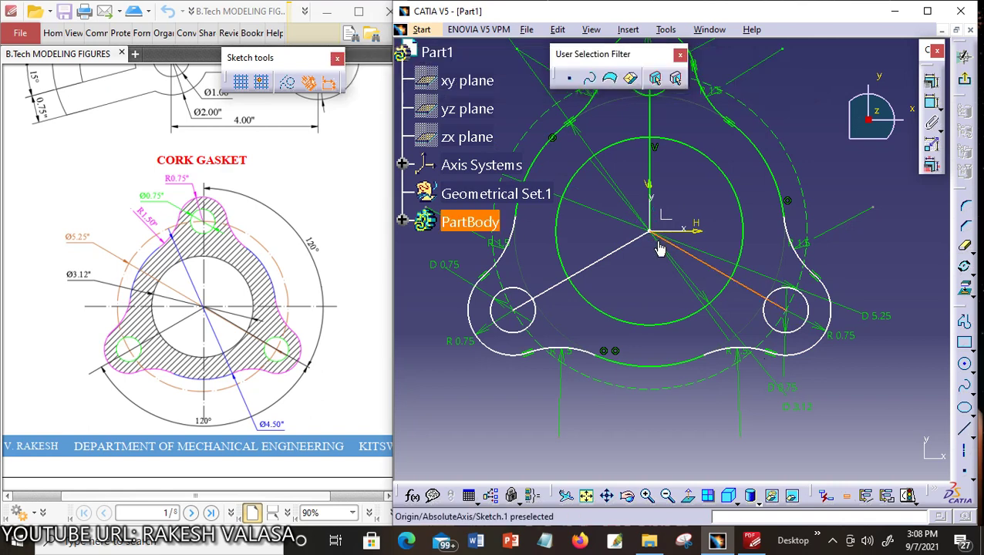
{"action": "left_click", "coordinate": [657, 298]}
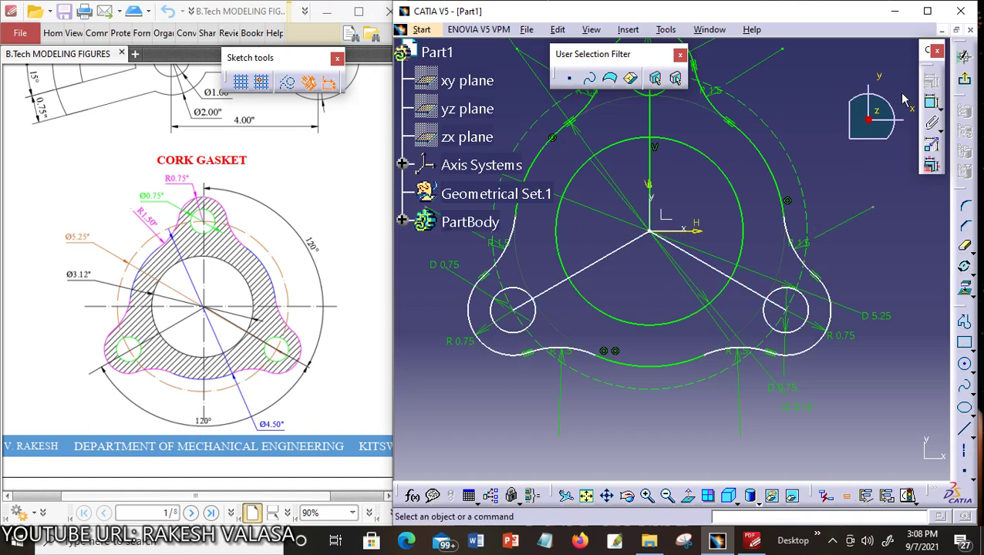
Dimension the angle between the two lines running to the lower-left and lower-right holes.
{"action": "left_click", "coordinate": [964, 321]}
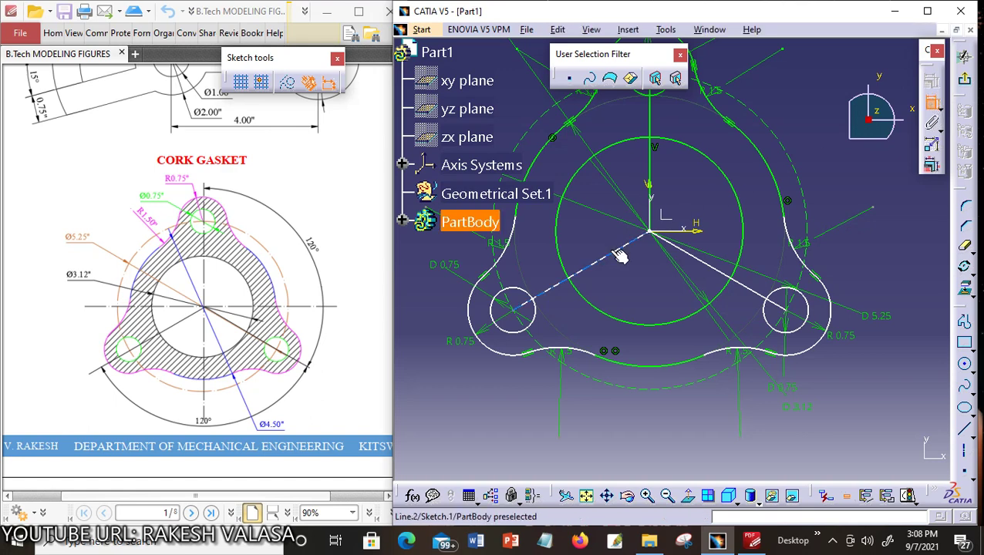
{"action": "left_click", "coordinate": [622, 248]}
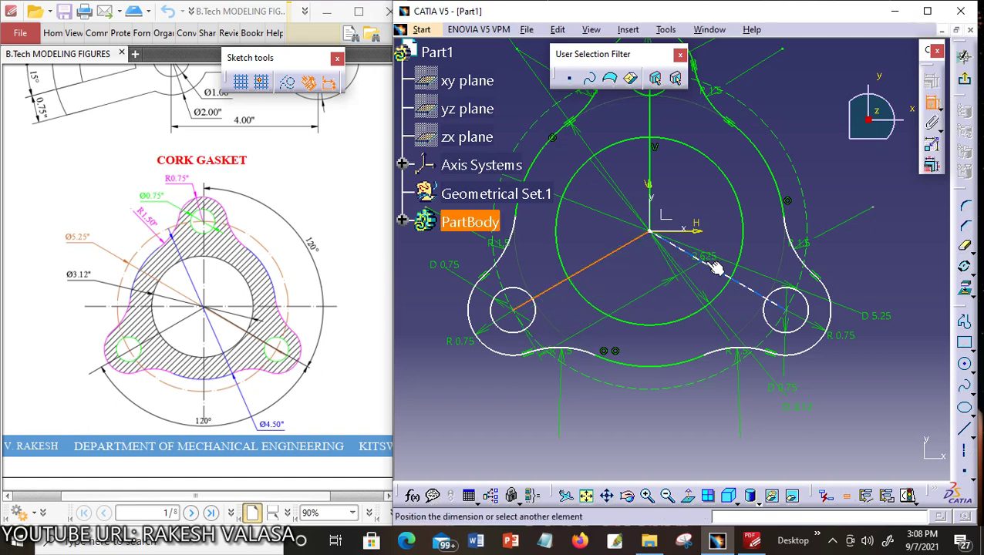
{"action": "left_click", "coordinate": [705, 261]}
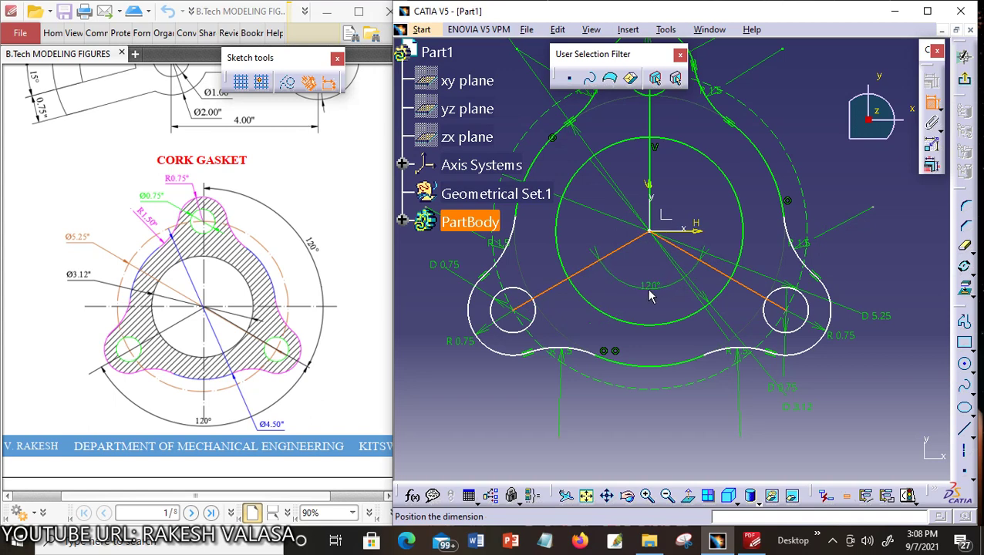
{"action": "left_click", "coordinate": [652, 287]}
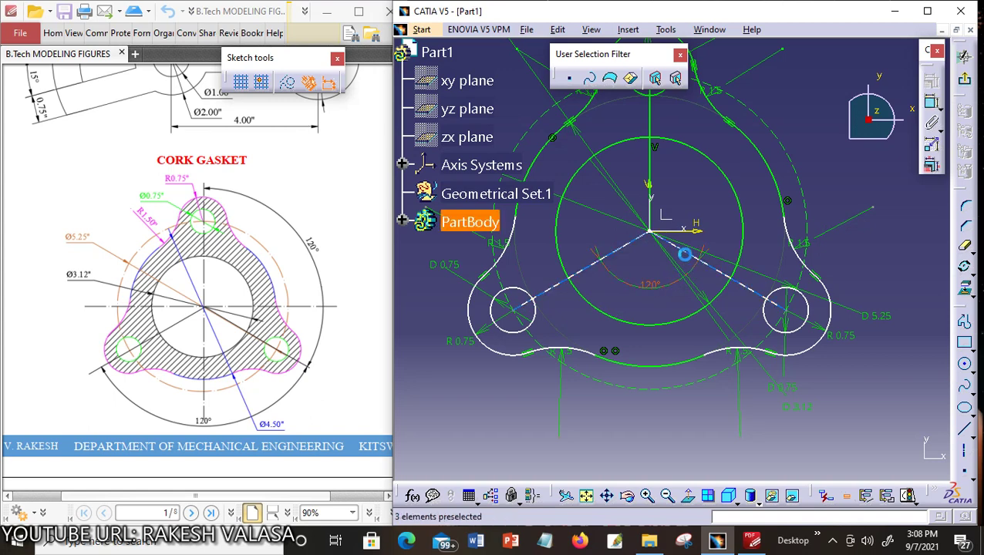
{"action": "left_click", "coordinate": [719, 274]}
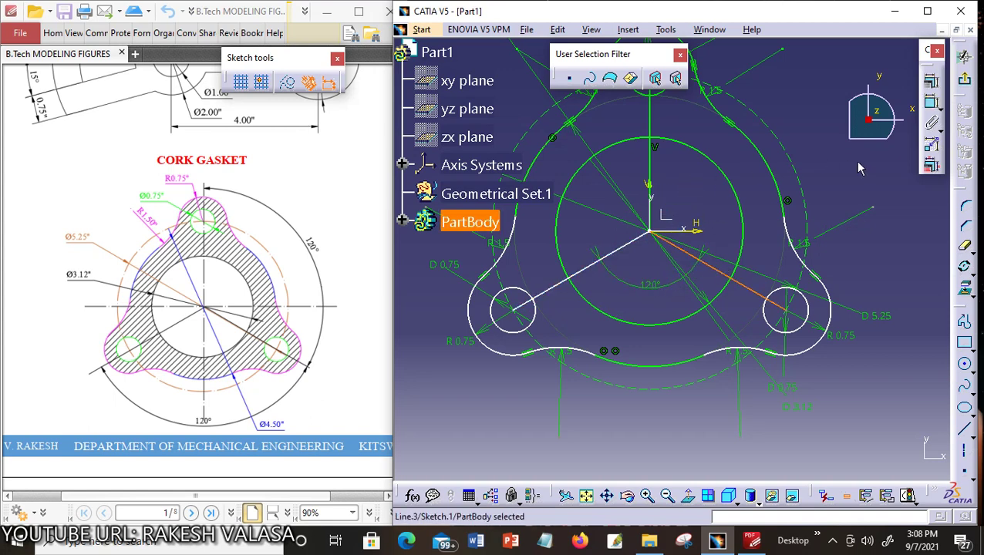
{"action": "left_click", "coordinate": [829, 178]}
Dimension the angle between the vertical line and the line running to the lower-right hole.
{"action": "left_click", "coordinate": [936, 110]}
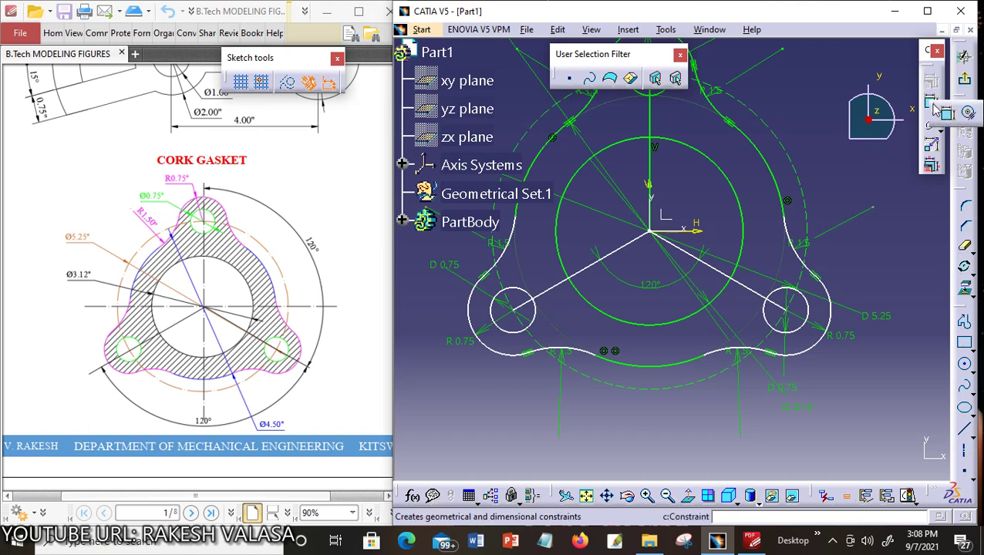
{"action": "left_click", "coordinate": [930, 107]}
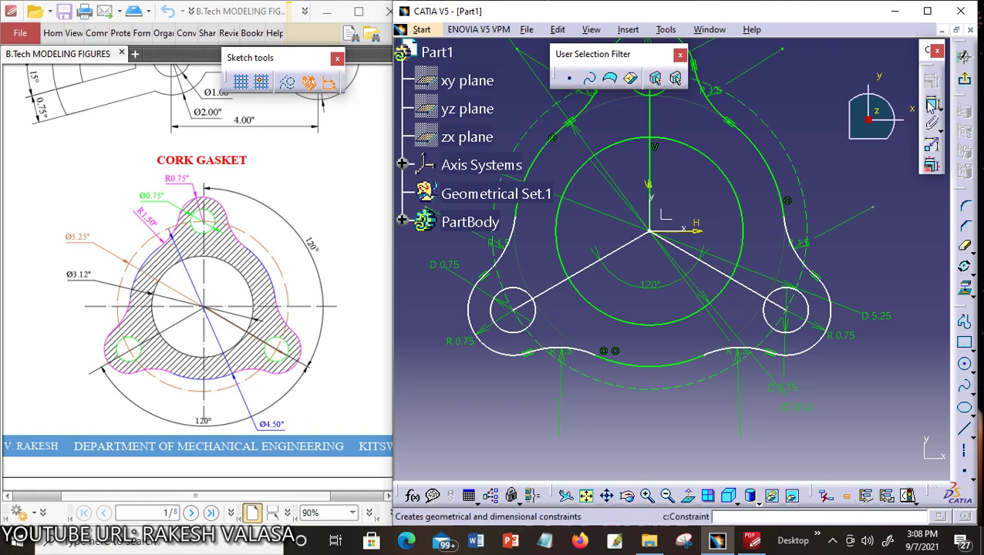
{"action": "left_click", "coordinate": [717, 271]}
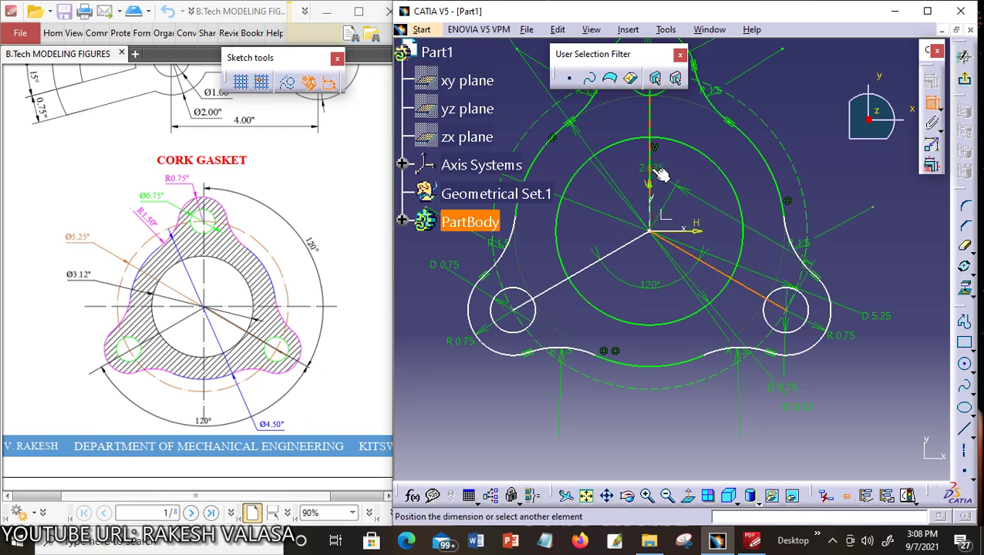
{"action": "left_click", "coordinate": [652, 129]}
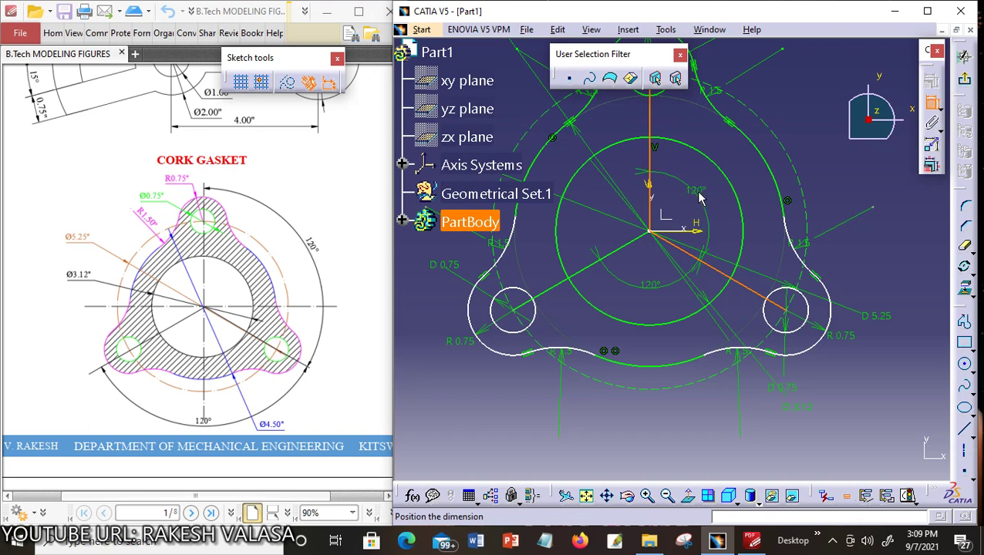
{"action": "left_click", "coordinate": [704, 199]}
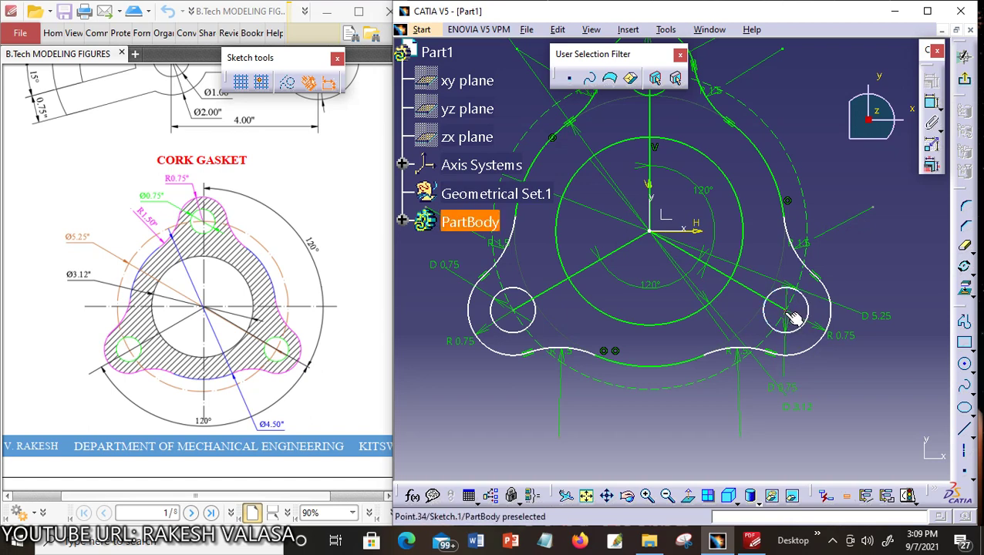
Constrain the lower-right hole's center to be coincident with the dashed 5.25 pitch circle.
{"action": "left_click", "coordinate": [789, 310]}
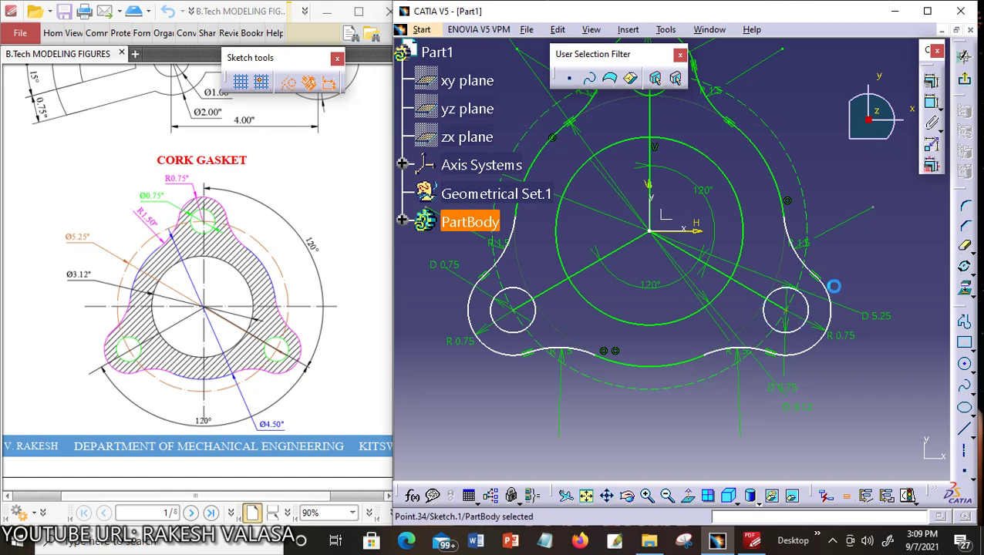
{"action": "left_click", "coordinate": [815, 220], "text": "ctrl"}
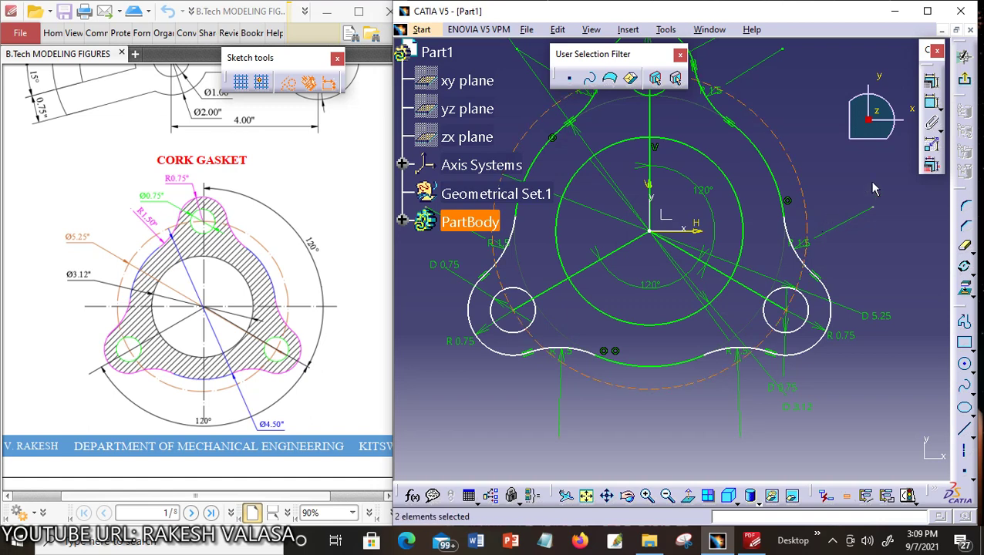
{"action": "left_click", "coordinate": [931, 85]}
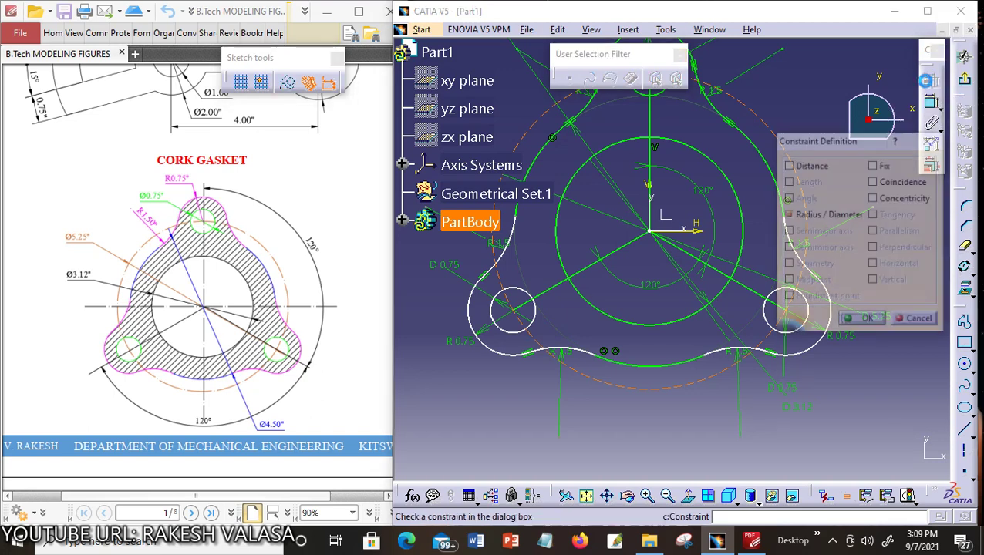
{"action": "left_click", "coordinate": [874, 181]}
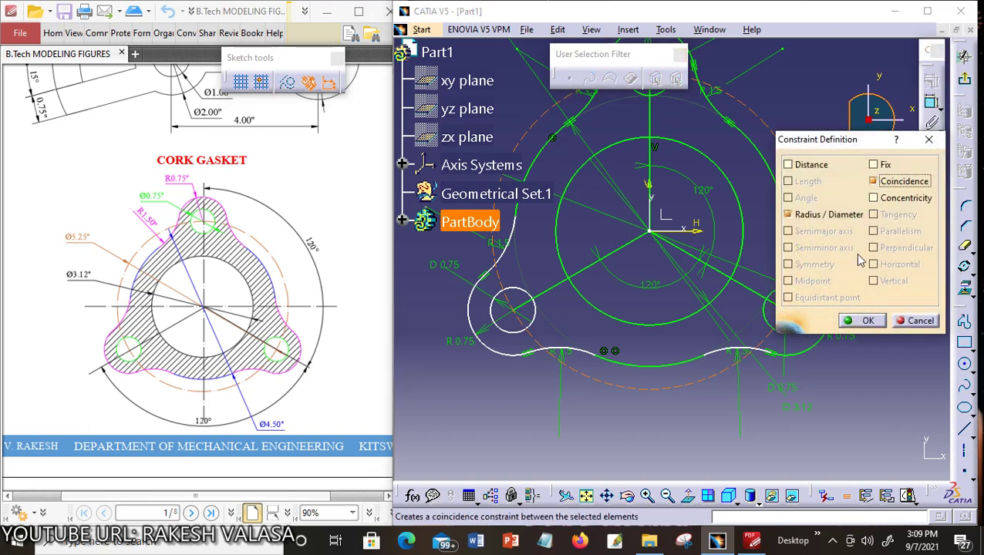
{"action": "left_click", "coordinate": [863, 320]}
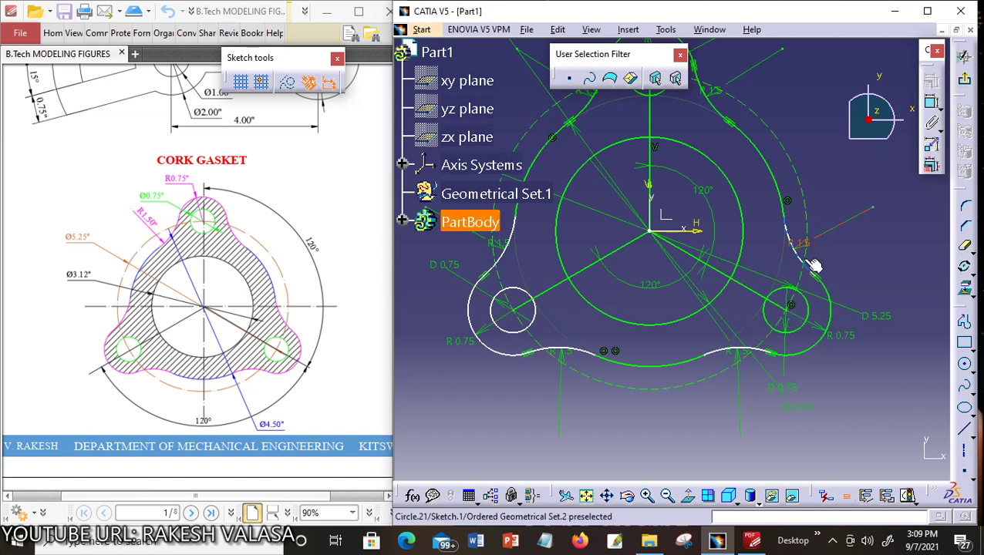
Add a tangency constraint between the right-hand body arc and the R 1.5 fillet above the lower-right lobe.
{"action": "left_click", "coordinate": [785, 193]}
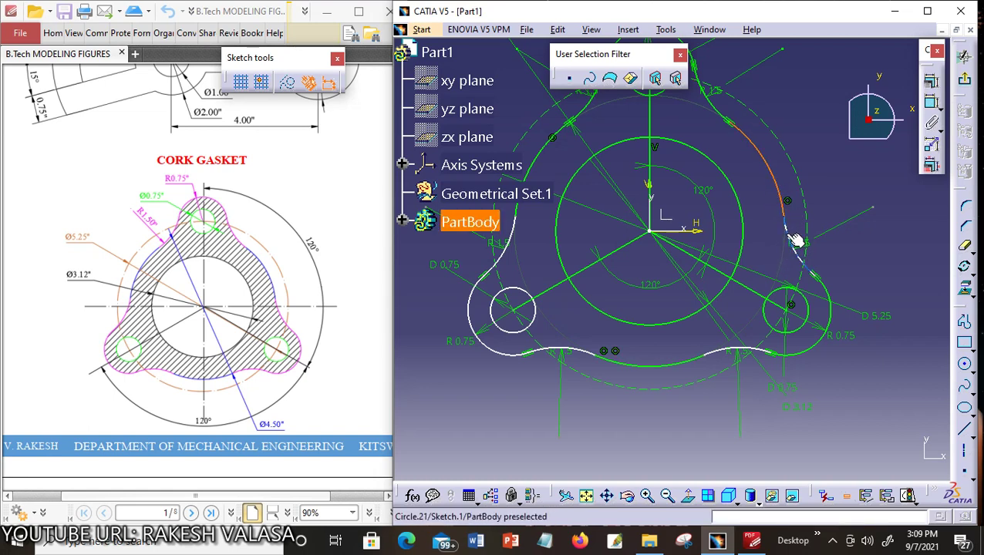
{"action": "left_click", "coordinate": [791, 229], "text": "ctrl"}
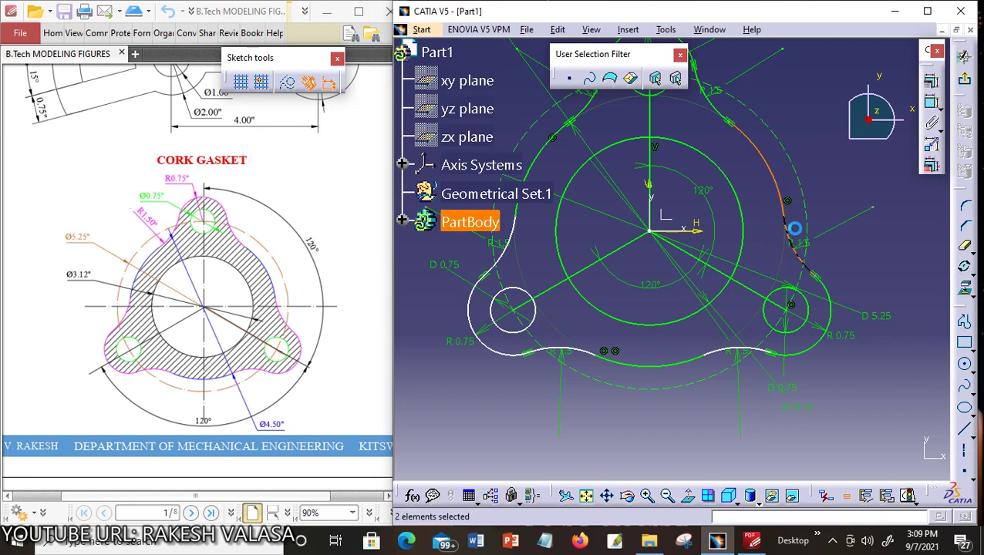
{"action": "left_click", "coordinate": [932, 87]}
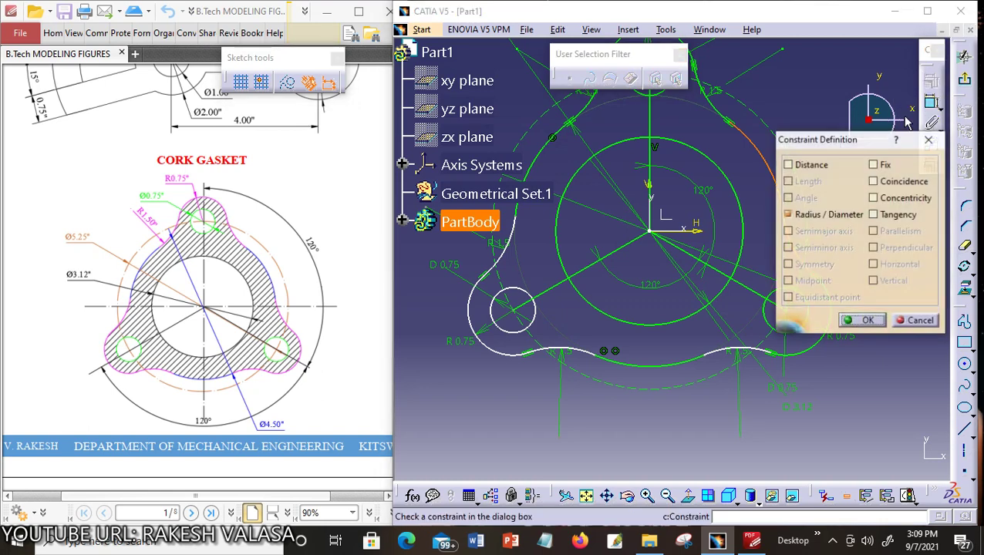
{"action": "left_click", "coordinate": [874, 214]}
{"action": "left_click", "coordinate": [862, 324]}
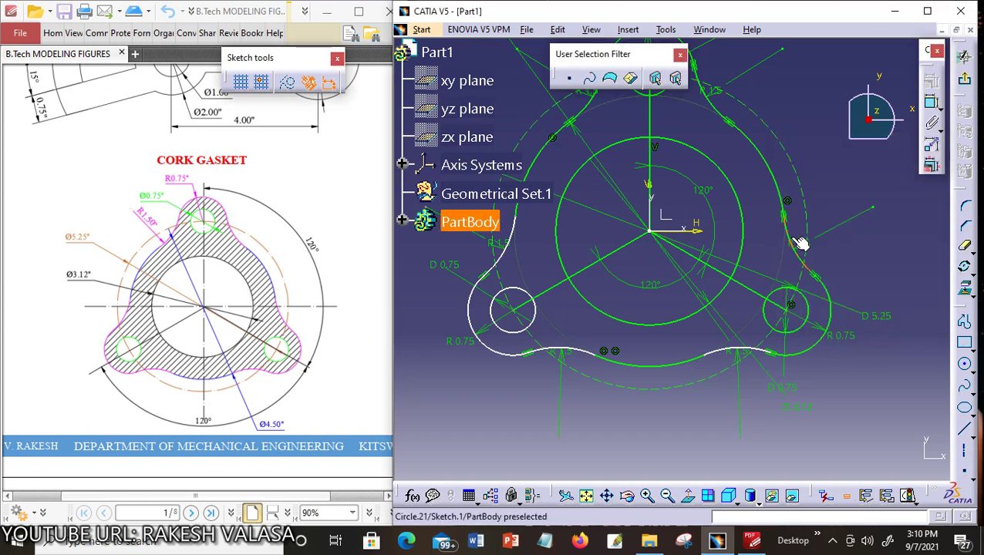
Add a tangency constraint between the bottom body arc and the R 1.5 fillet beside the lower-right lobe.
{"action": "left_click", "coordinate": [692, 367]}
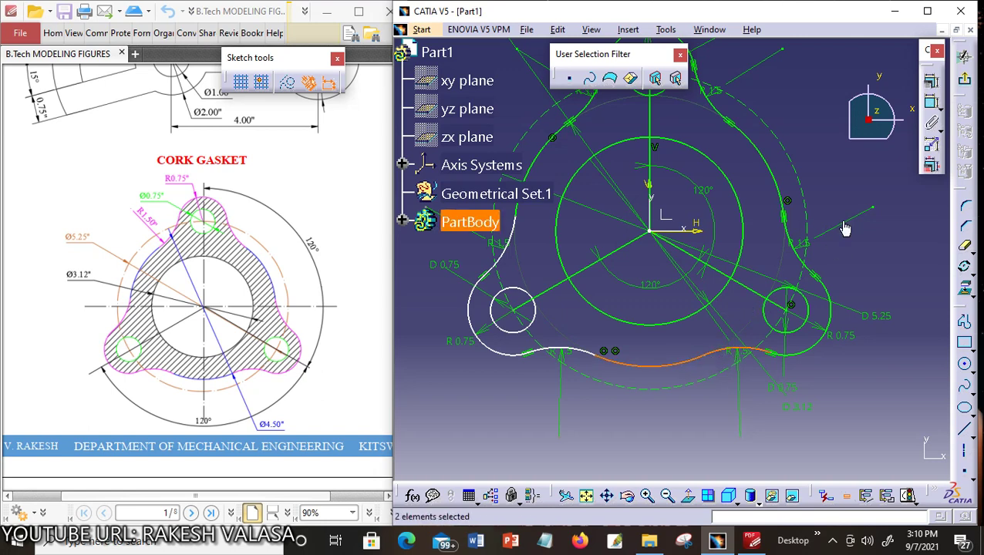
{"action": "left_click", "coordinate": [931, 80]}
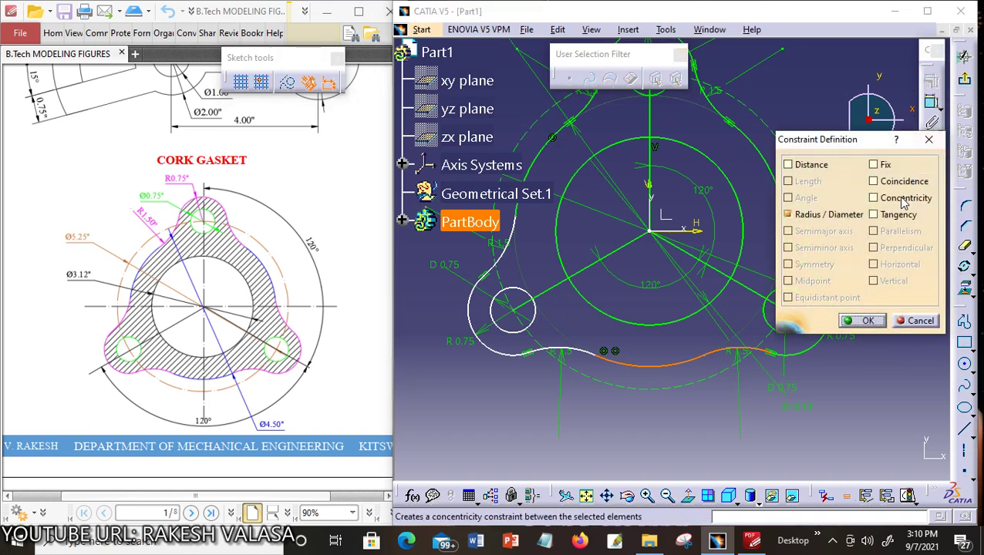
{"action": "left_click", "coordinate": [874, 214]}
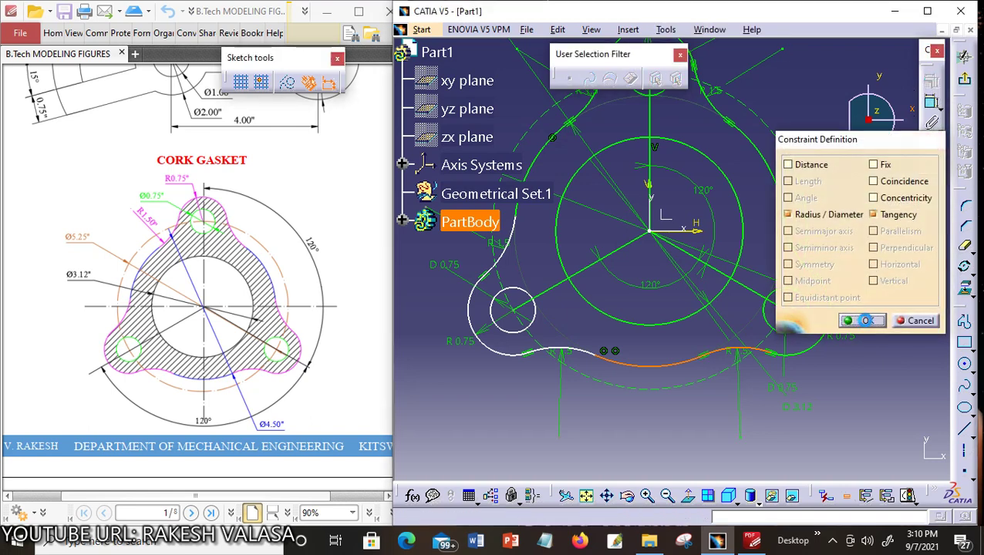
{"action": "left_click", "coordinate": [865, 322]}
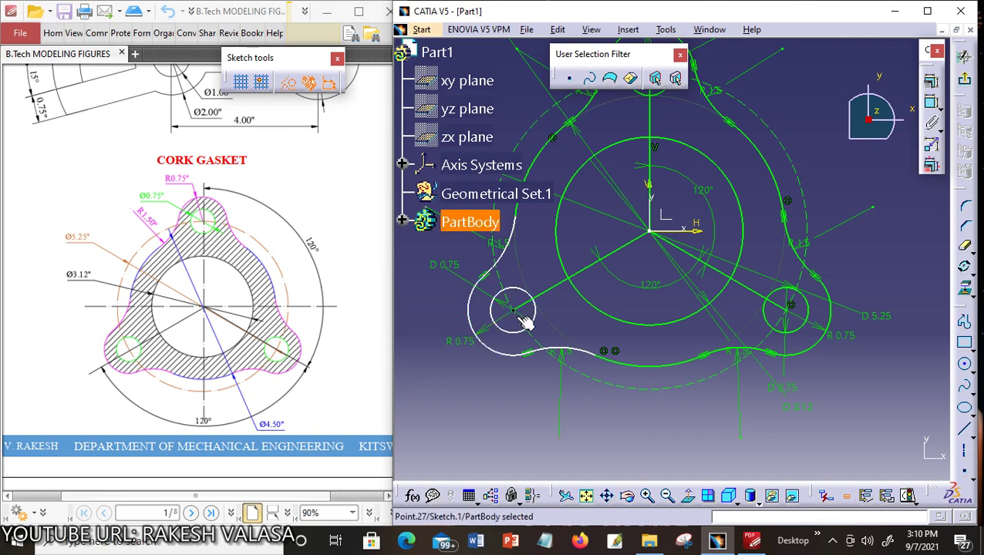
Constrain the lower-left hole's center to be coincident with the dashed 5.25 pitch circle.
{"action": "left_click", "coordinate": [608, 386], "text": "ctrl"}
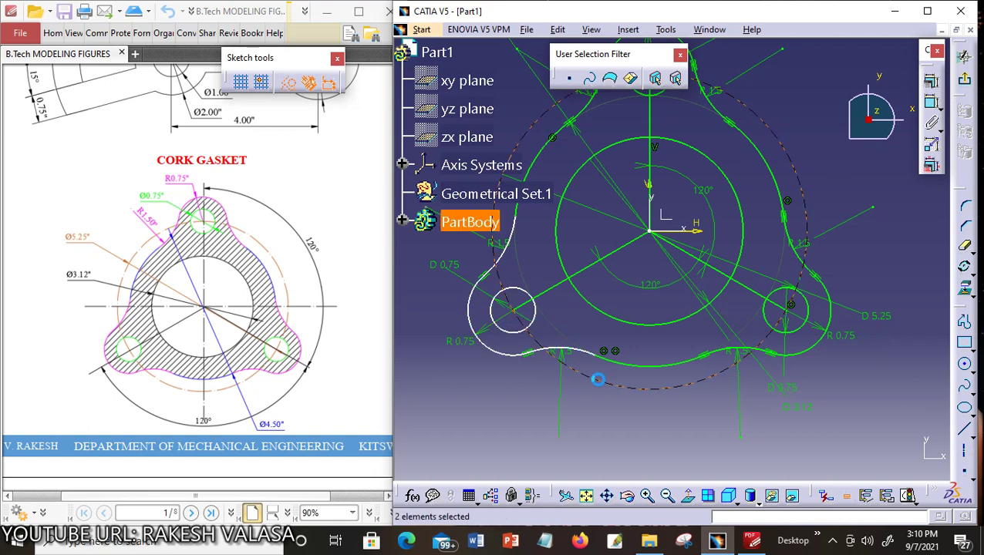
{"action": "left_click", "coordinate": [932, 82]}
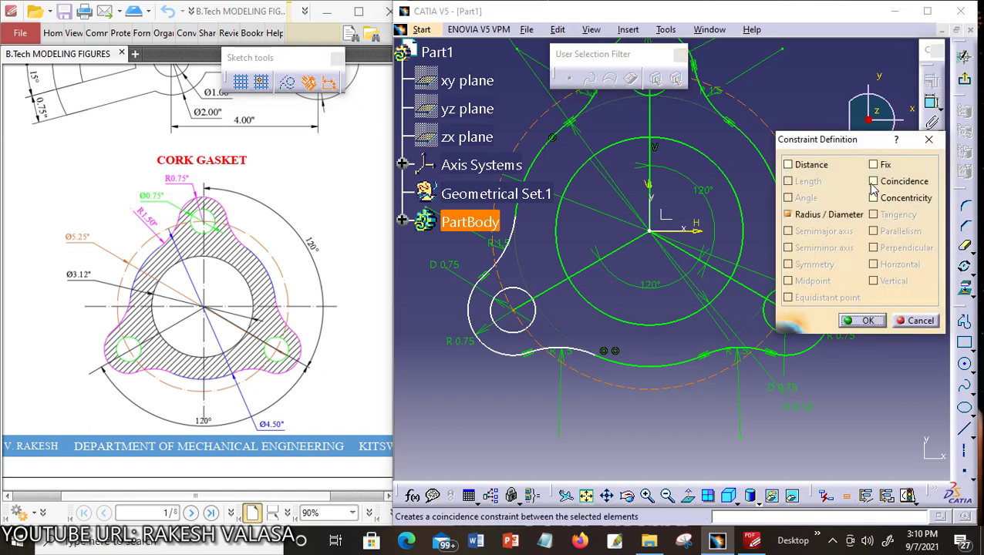
{"action": "left_click", "coordinate": [874, 183]}
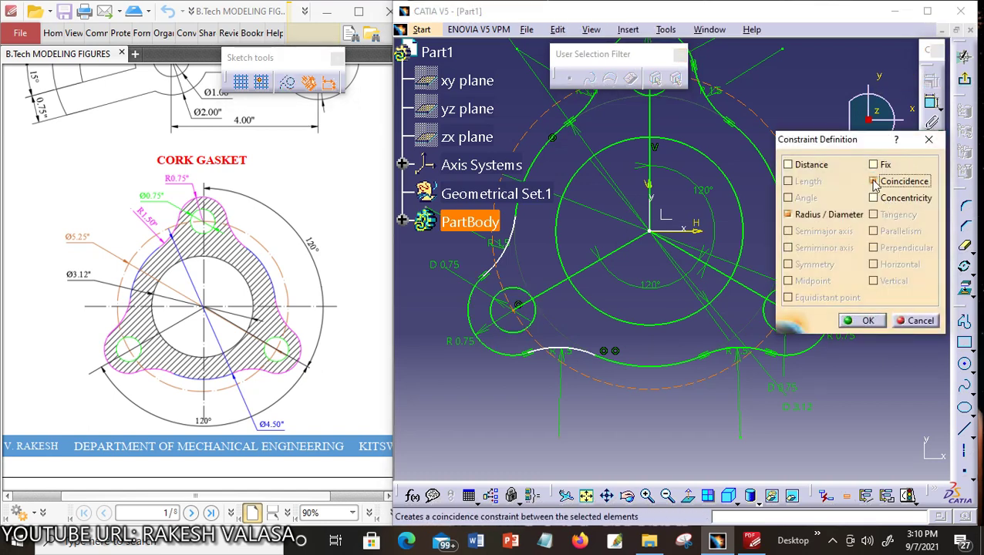
{"action": "left_click", "coordinate": [868, 320]}
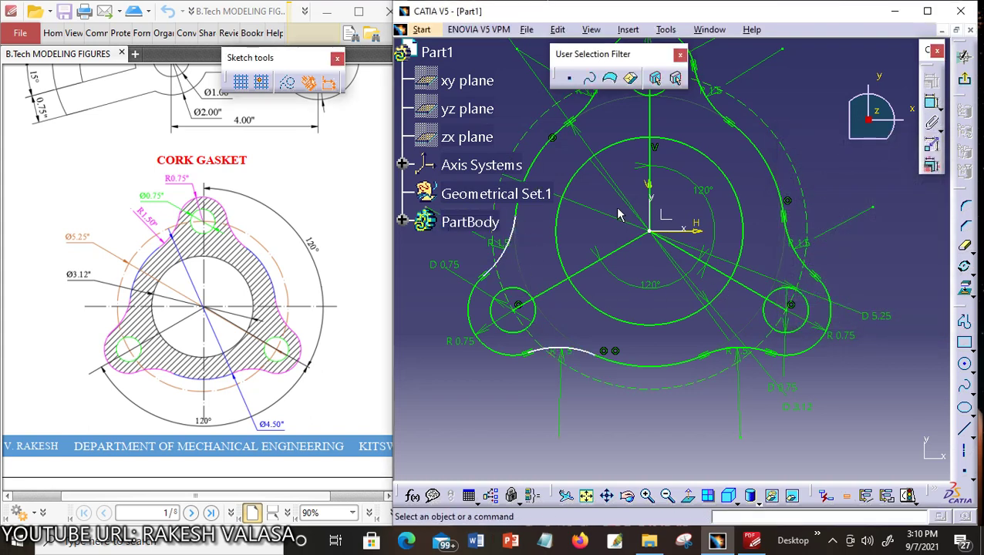
Add a tangency constraint between the left-hand body arc and the R 1.5 fillet above the lower-left lobe.
{"action": "left_click", "coordinate": [516, 248]}
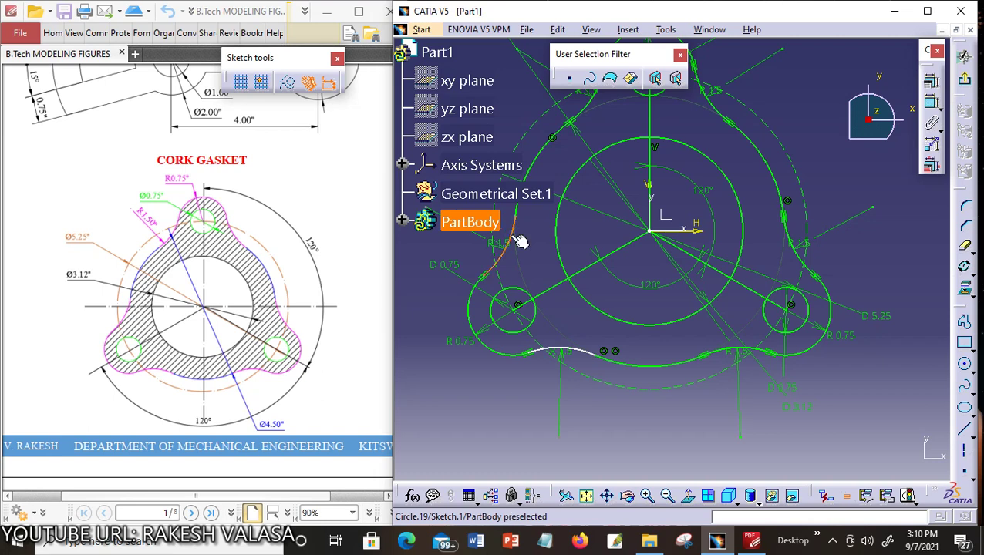
{"action": "left_click", "coordinate": [542, 160], "text": "ctrl"}
{"action": "left_click", "coordinate": [932, 82]}
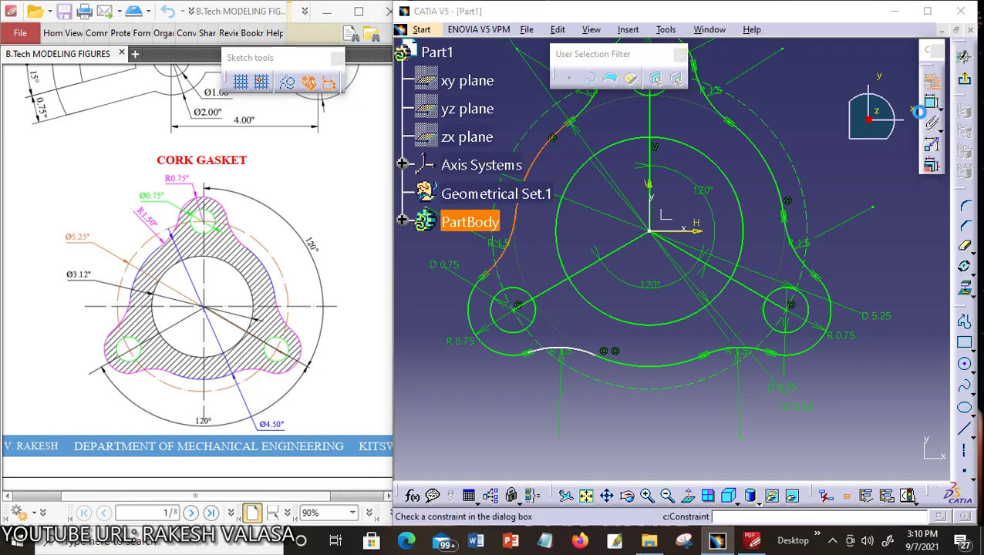
{"action": "left_click", "coordinate": [875, 214]}
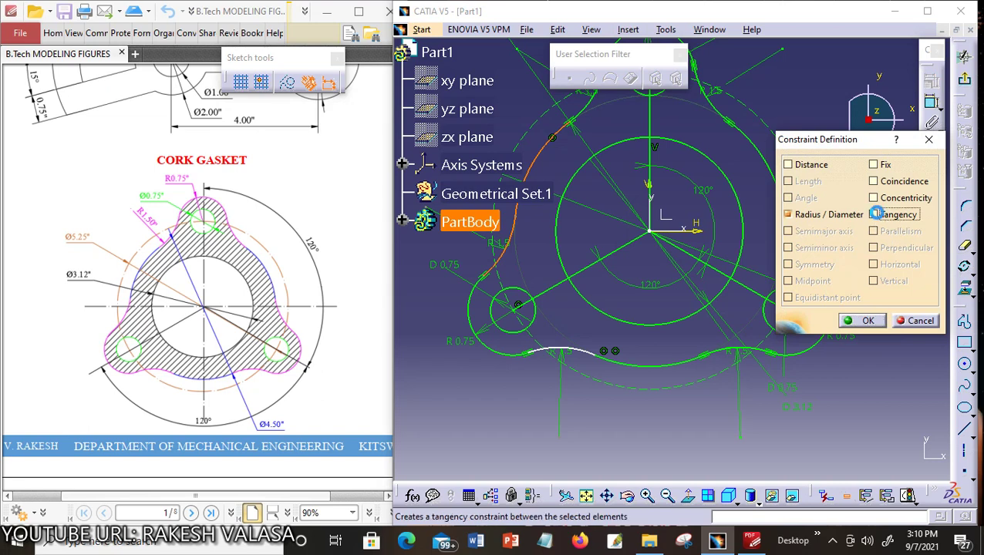
{"action": "left_click", "coordinate": [865, 320]}
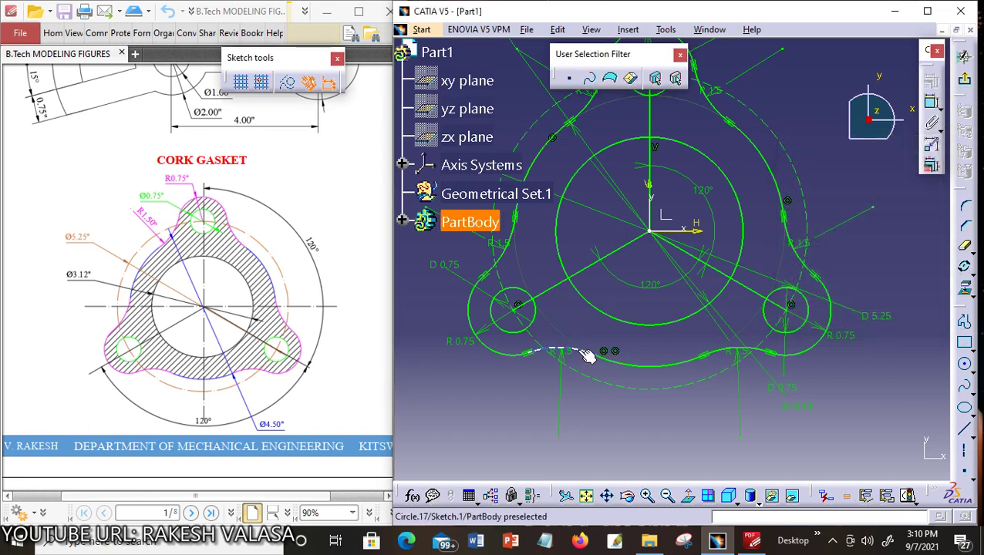
Add a tangency constraint between the bottom body arc and the R 1.5 fillet beside the lower-left lobe.
{"action": "left_click", "coordinate": [623, 368]}
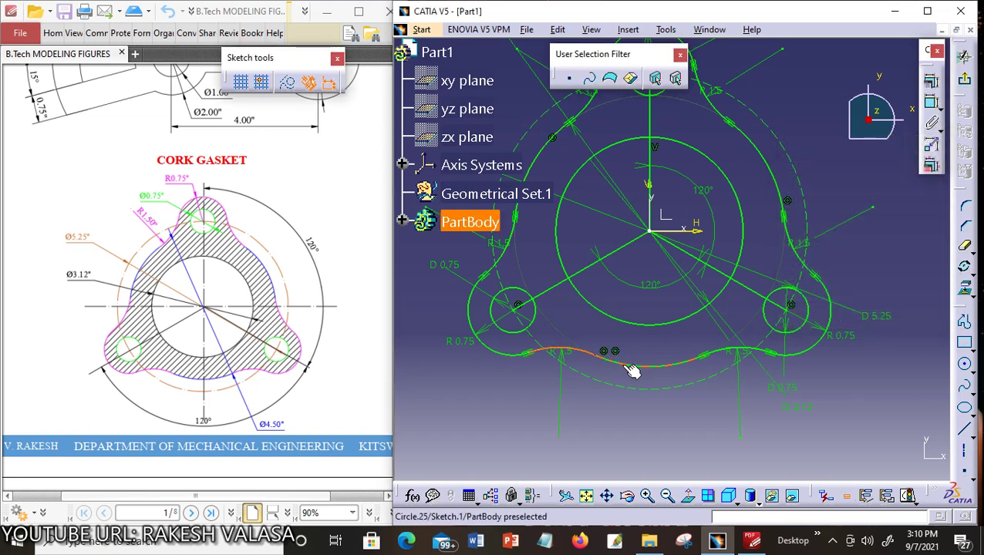
{"action": "left_click", "coordinate": [932, 101]}
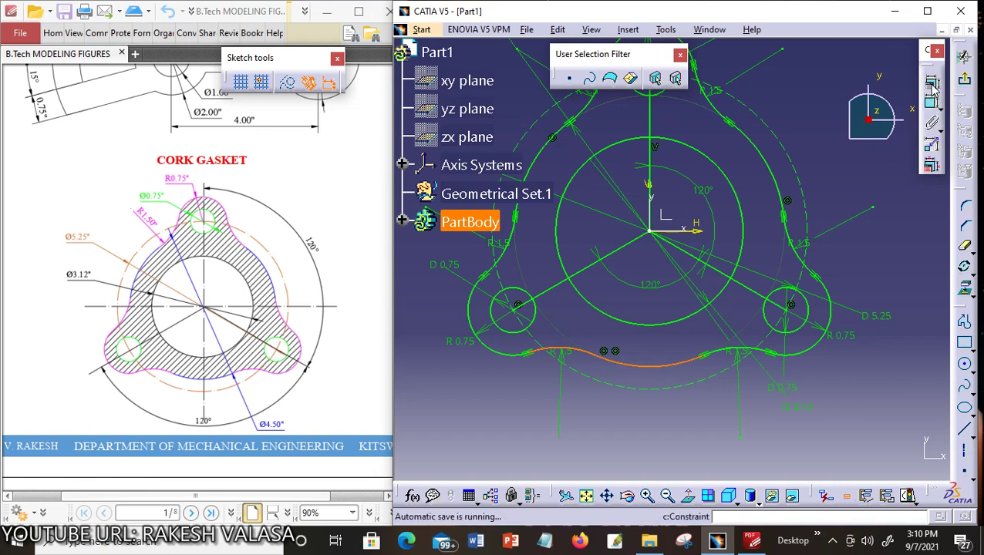
{"action": "left_click", "coordinate": [874, 214]}
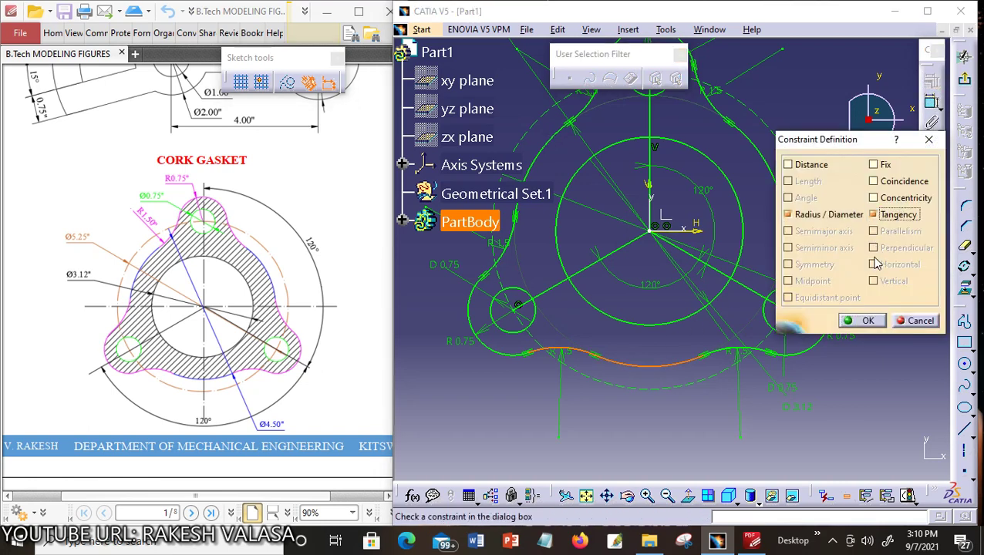
{"action": "left_click", "coordinate": [869, 322]}
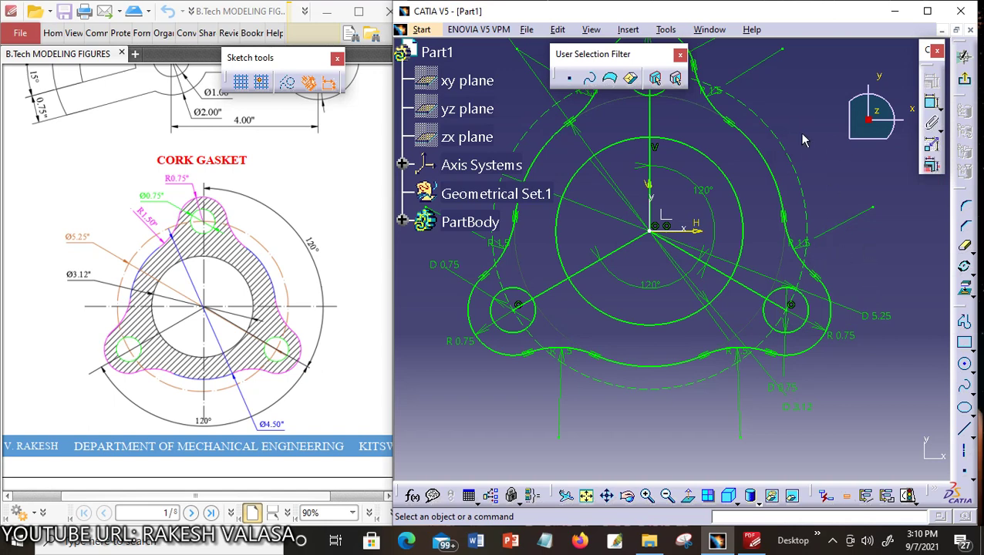
Maximize the modeling window and move the R 1.5 labels of the upper-right, right, bottom-left and left fillets clear of the profile.
{"action": "left_click", "coordinate": [927, 12]}
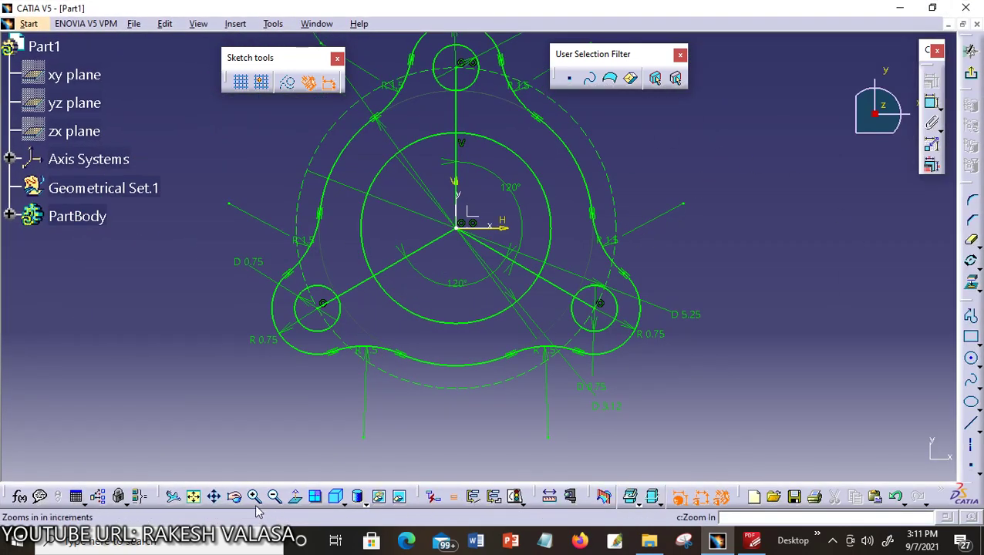
{"action": "left_click", "coordinate": [216, 498]}
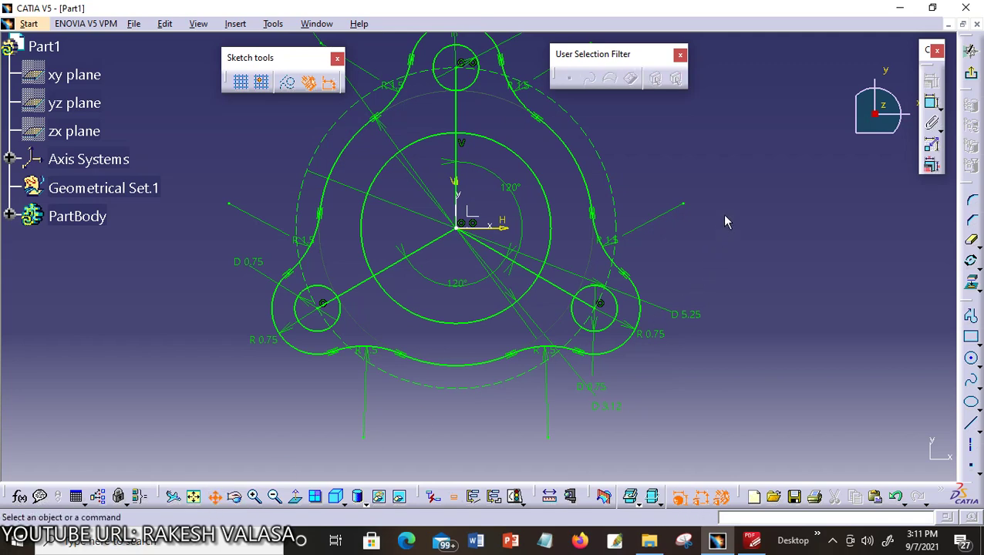
{"action": "left_click_drag", "start_coordinate": [730, 207], "coordinate": [738, 290]}
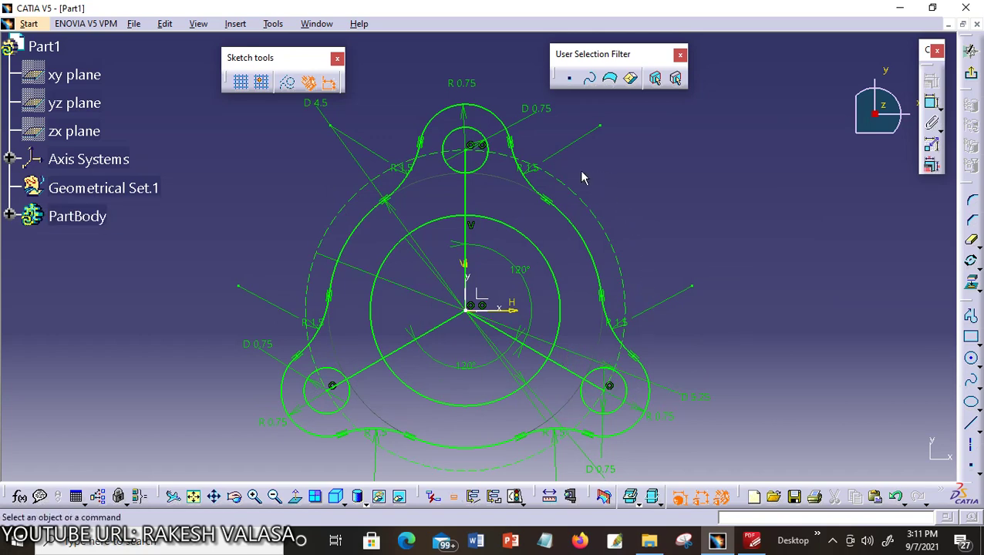
{"action": "left_click", "coordinate": [540, 171]}
{"action": "left_click_drag", "start_coordinate": [540, 170], "coordinate": [581, 149]}
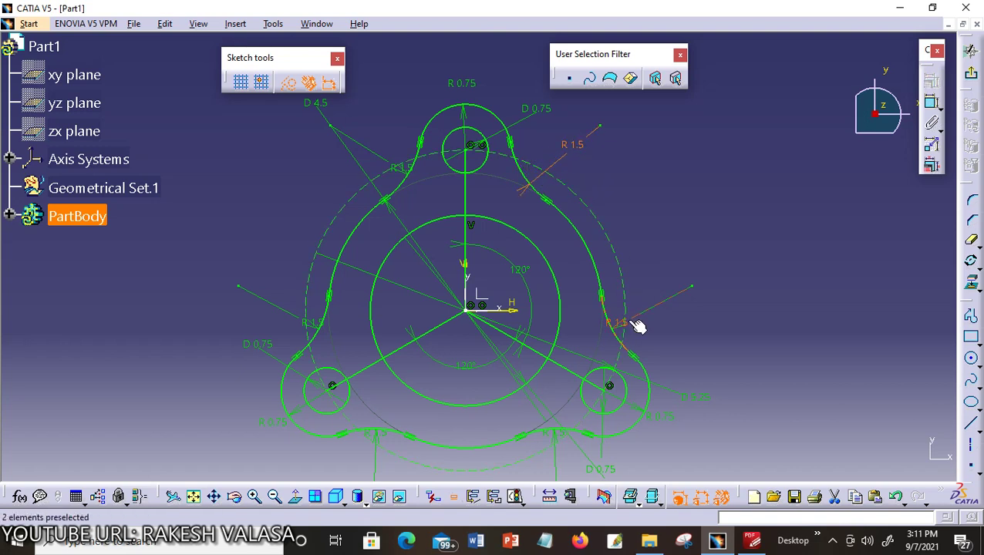
{"action": "left_click", "coordinate": [656, 315]}
{"action": "left_click_drag", "start_coordinate": [626, 330], "coordinate": [657, 305]}
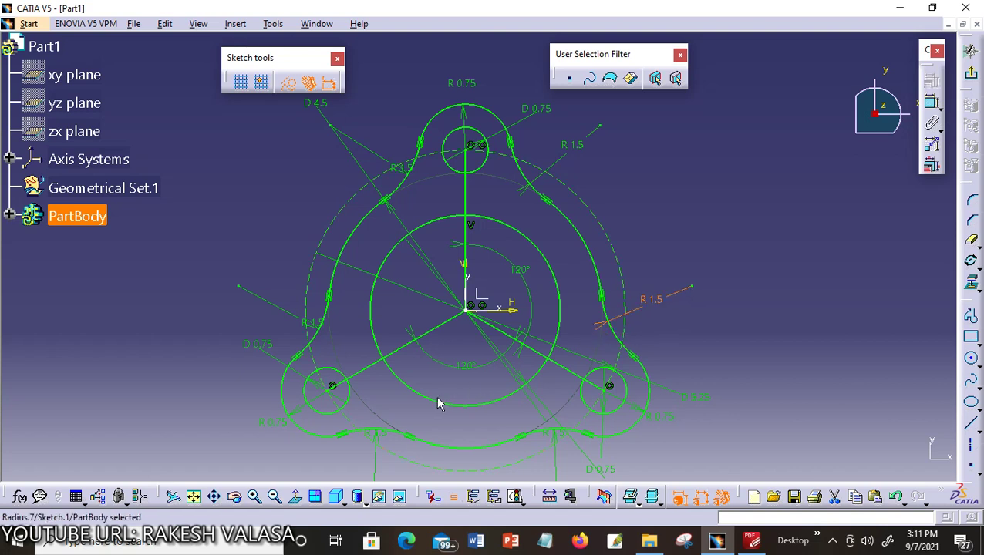
{"action": "left_click", "coordinate": [385, 441]}
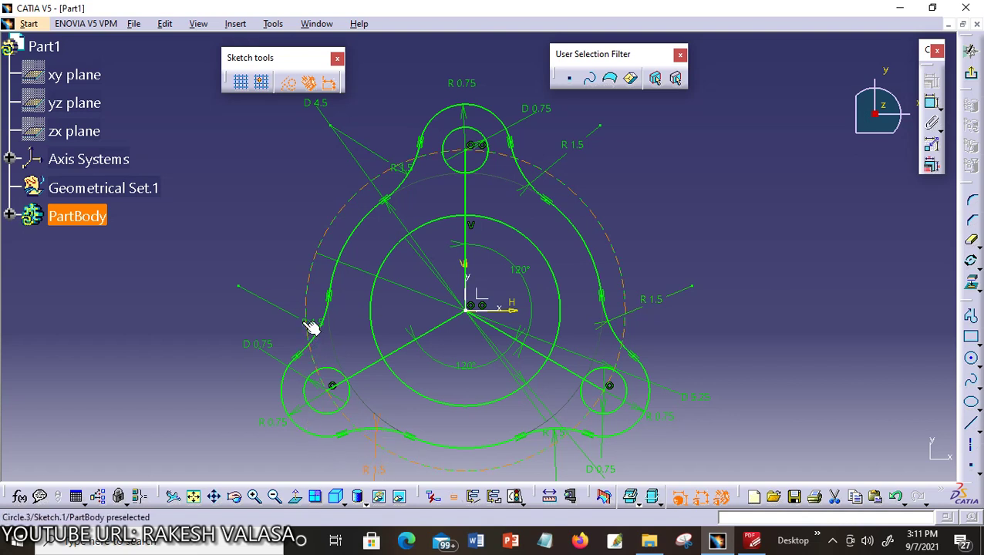
{"action": "left_click_drag", "start_coordinate": [311, 327], "coordinate": [269, 311]}
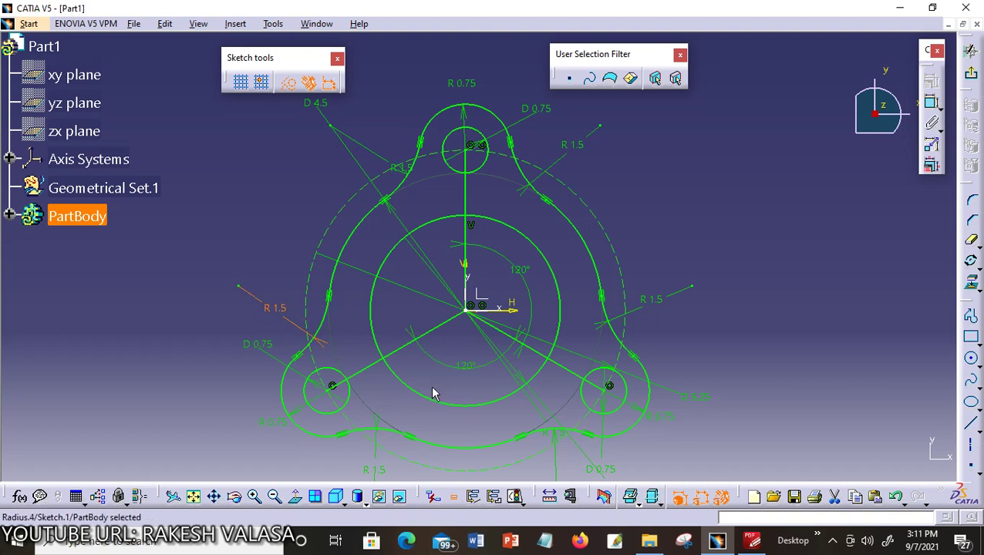
Hide the R 1.5 dimension on the fillet at the upper-left of the profile.
{"action": "left_click", "coordinate": [398, 170]}
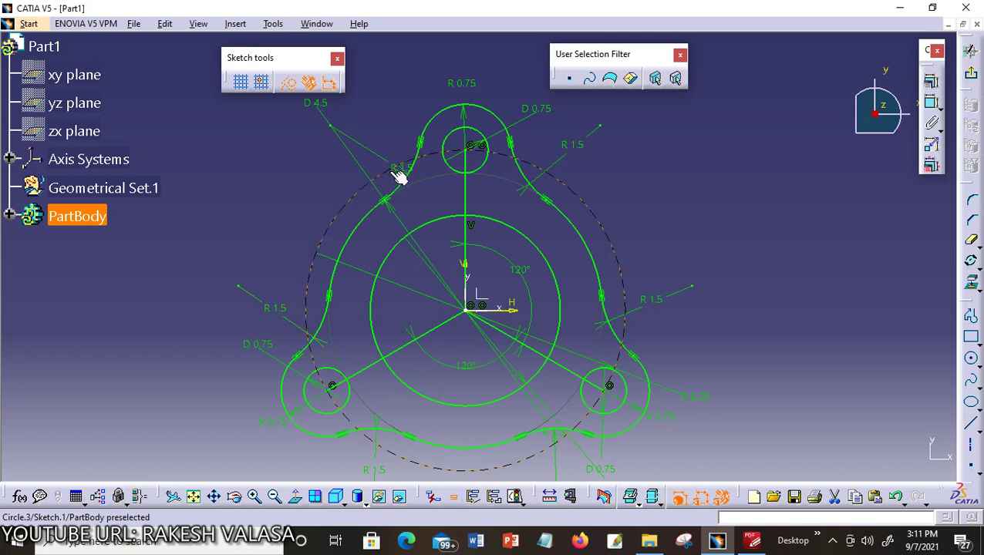
{"action": "right_click", "coordinate": [400, 167]}
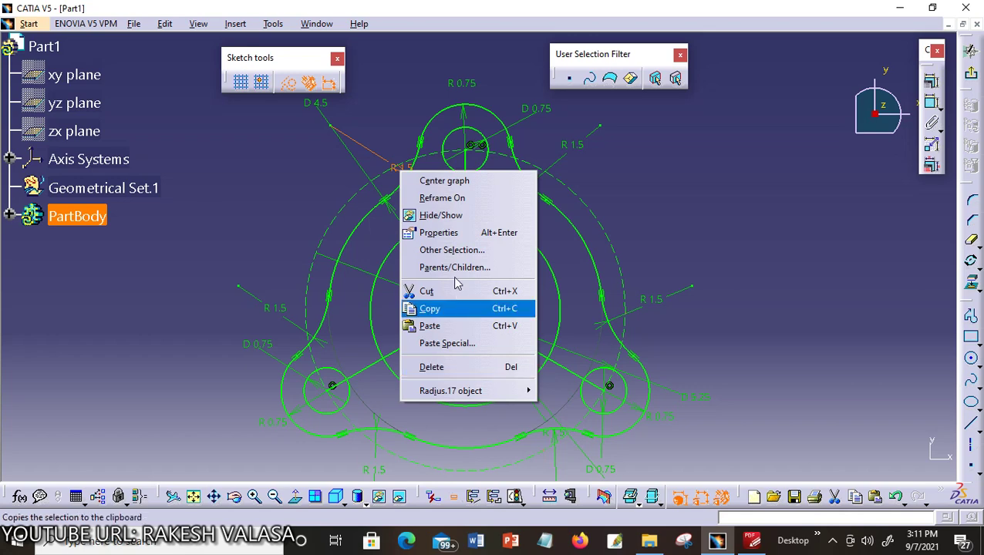
{"action": "left_click", "coordinate": [441, 216]}
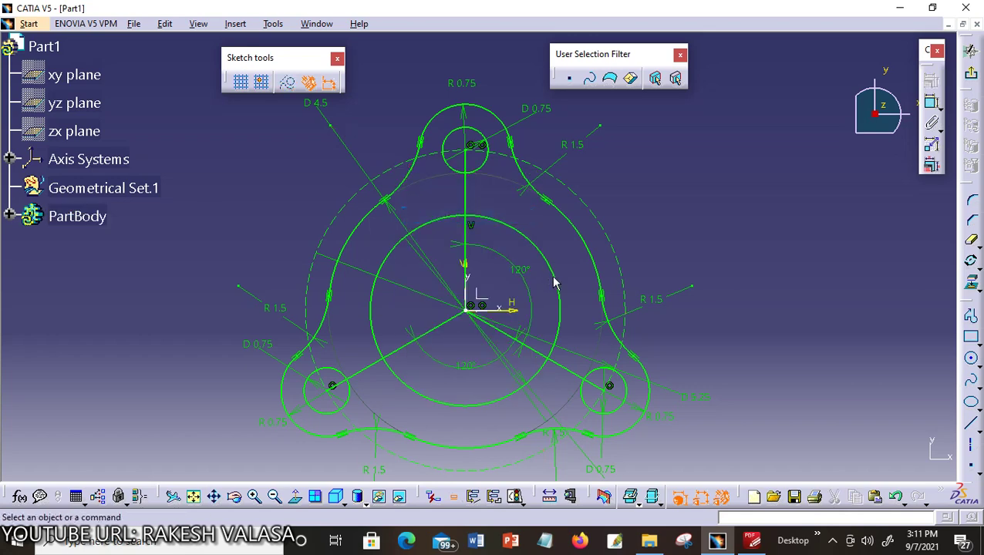
Hide the R 1.5 dimensions on the right, upper-right and bottom-left fillets of the profile.
{"action": "right_click", "coordinate": [655, 301]}
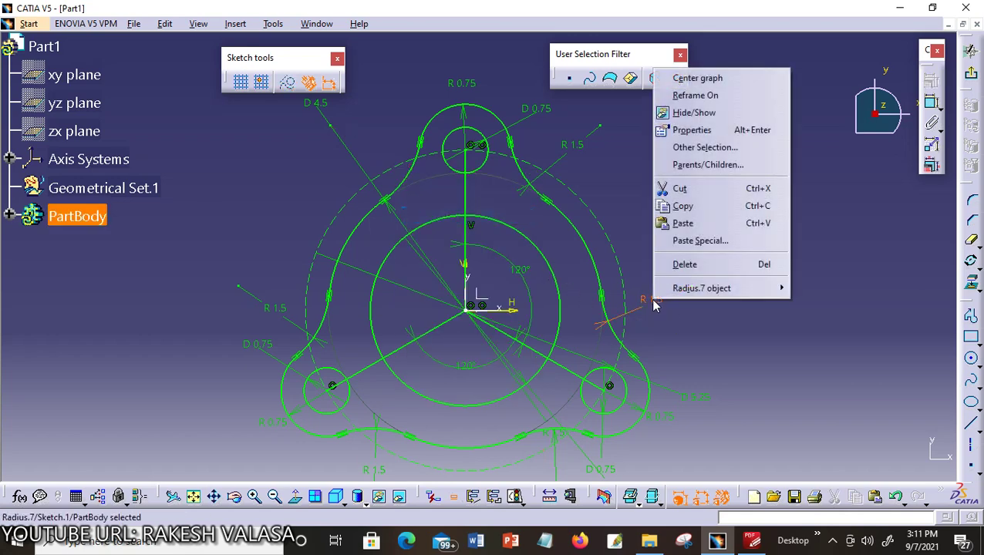
{"action": "left_click", "coordinate": [698, 112]}
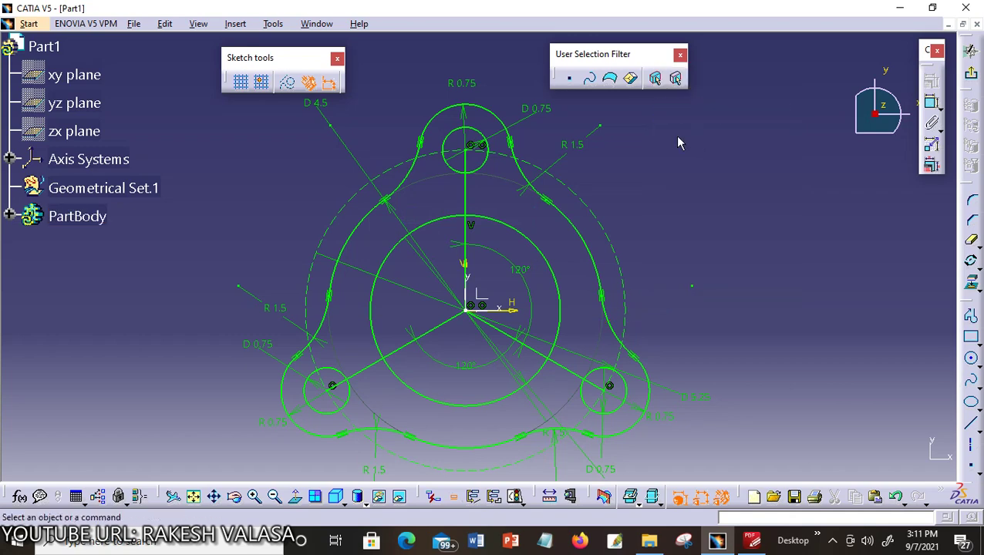
{"action": "right_click", "coordinate": [575, 146]}
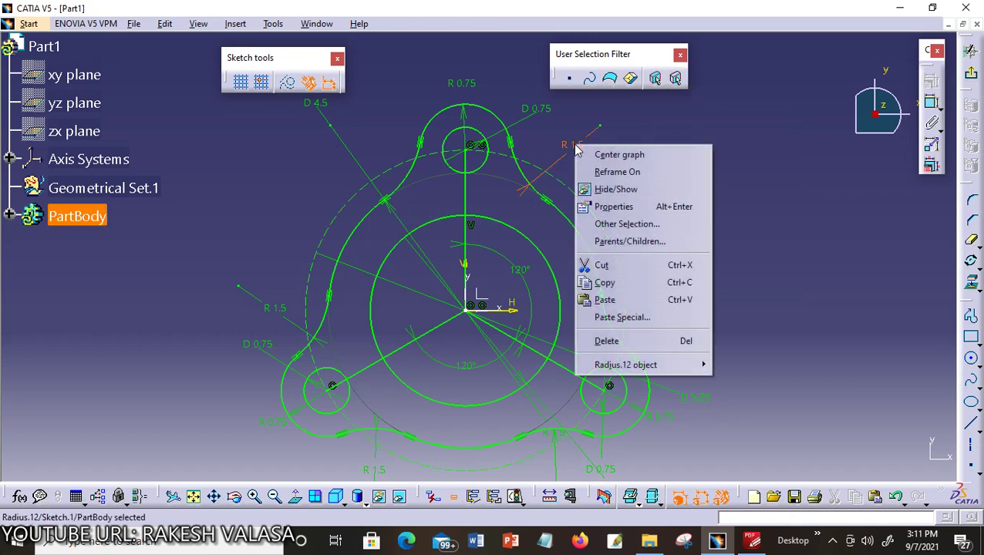
{"action": "left_click", "coordinate": [607, 192]}
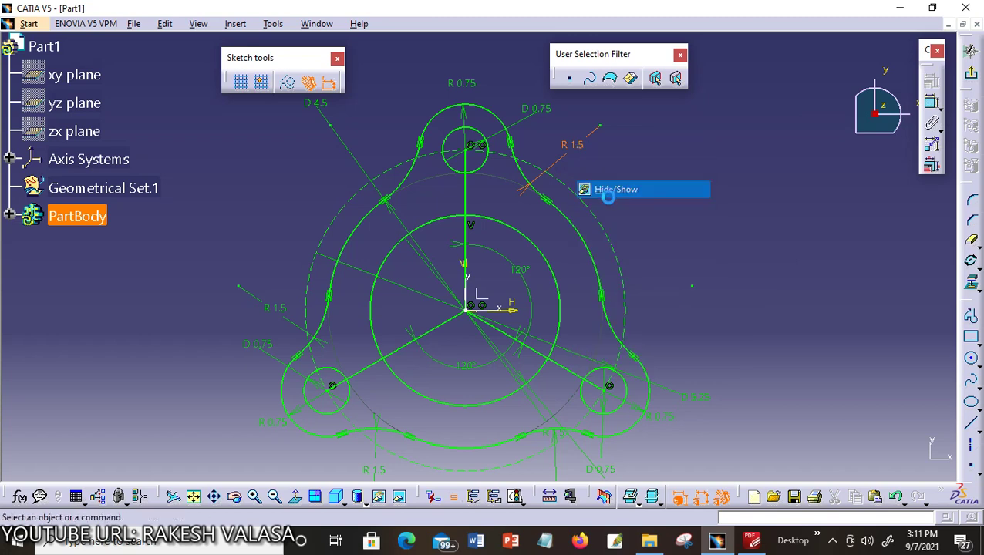
{"action": "right_click", "coordinate": [385, 475]}
{"action": "left_click", "coordinate": [432, 284]}
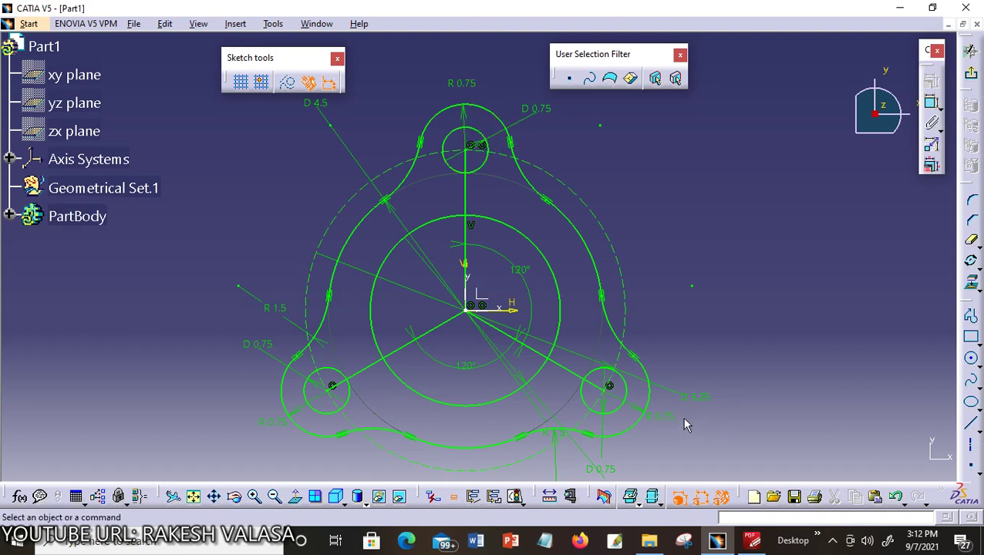
Hide the R 0.75 dimension of the lower-right lobe and the D 5.25 dimension of the dashed pitch circle.
{"action": "right_click", "coordinate": [662, 420]}
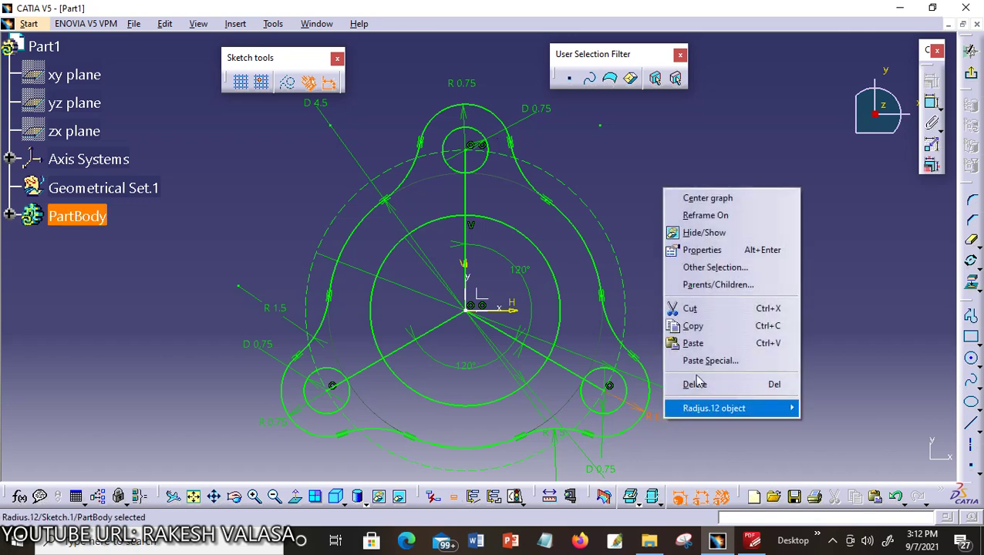
{"action": "left_click", "coordinate": [705, 233]}
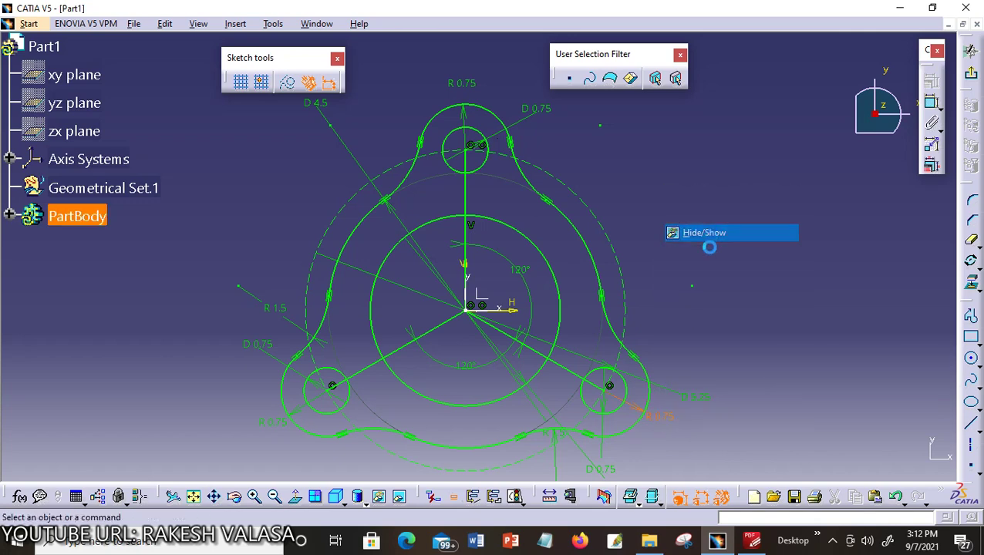
{"action": "right_click", "coordinate": [694, 395]}
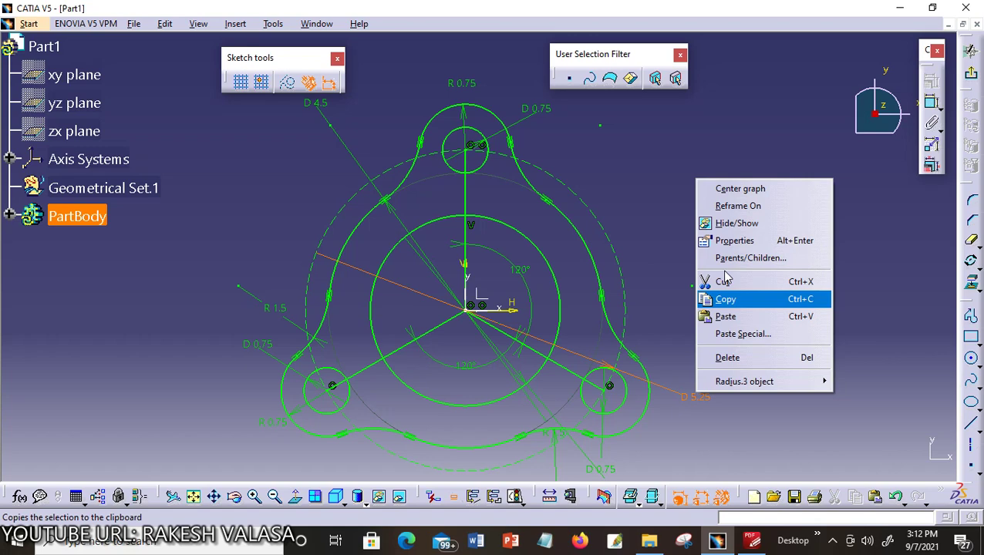
{"action": "left_click", "coordinate": [729, 223]}
Hide the R 0.75 lobe dimension and the D 0.75 hole dimension at the lower-left lobe.
{"action": "right_click", "coordinate": [276, 423]}
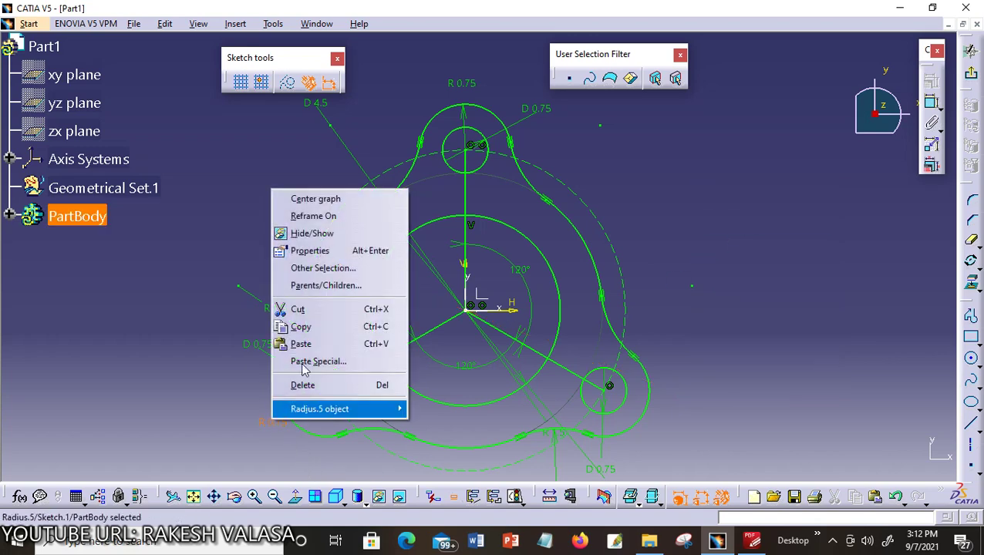
{"action": "left_click", "coordinate": [307, 233]}
{"action": "right_click", "coordinate": [260, 344]}
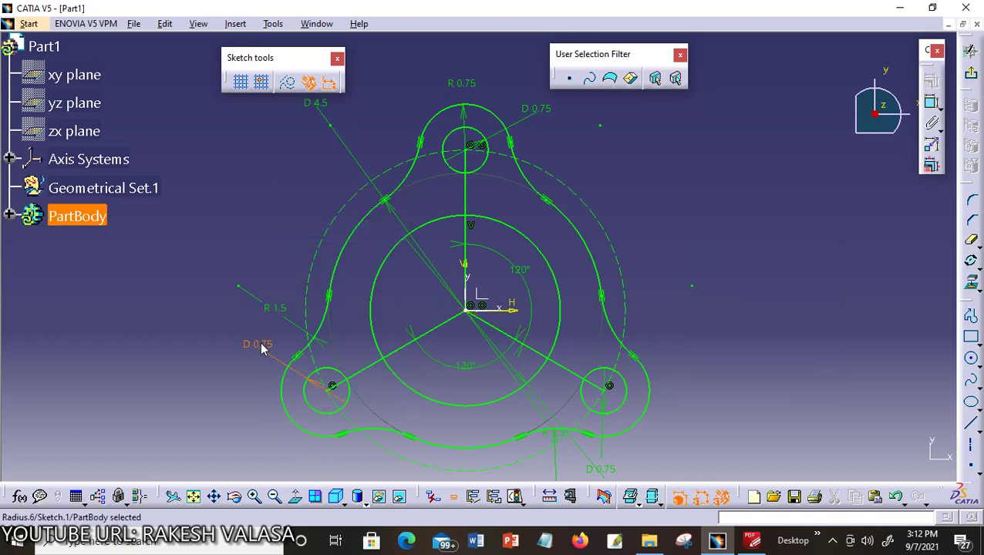
{"action": "left_click", "coordinate": [302, 156]}
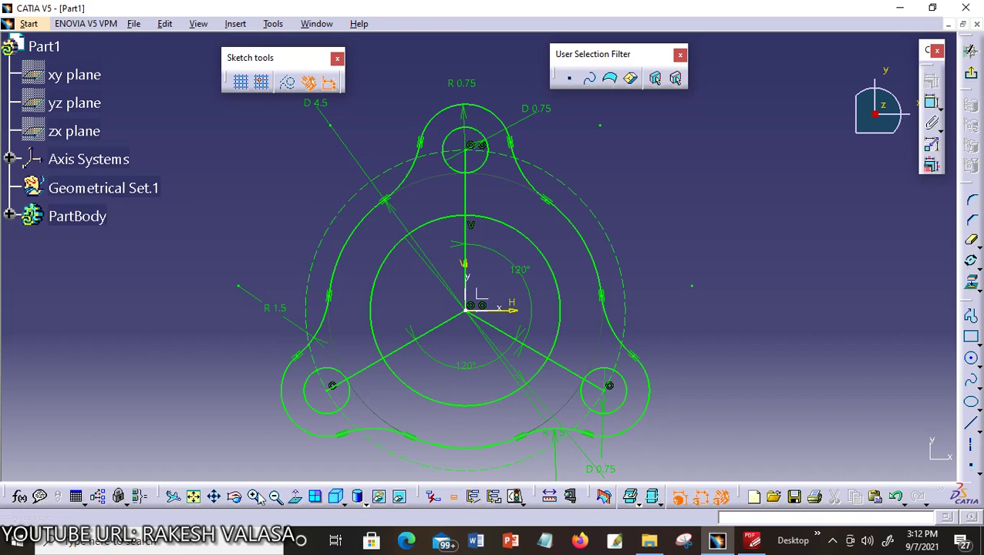
Fit the sketch in view and hide the D 0.75 dimension of the lower-right hole.
{"action": "left_click", "coordinate": [196, 498]}
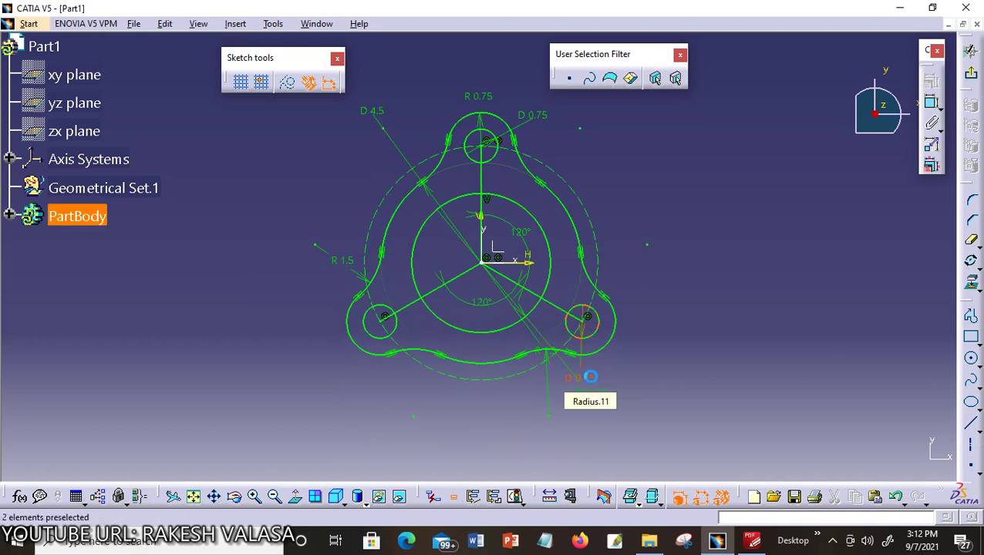
{"action": "left_click_drag", "start_coordinate": [587, 386], "coordinate": [617, 373]}
{"action": "right_click", "coordinate": [588, 372]}
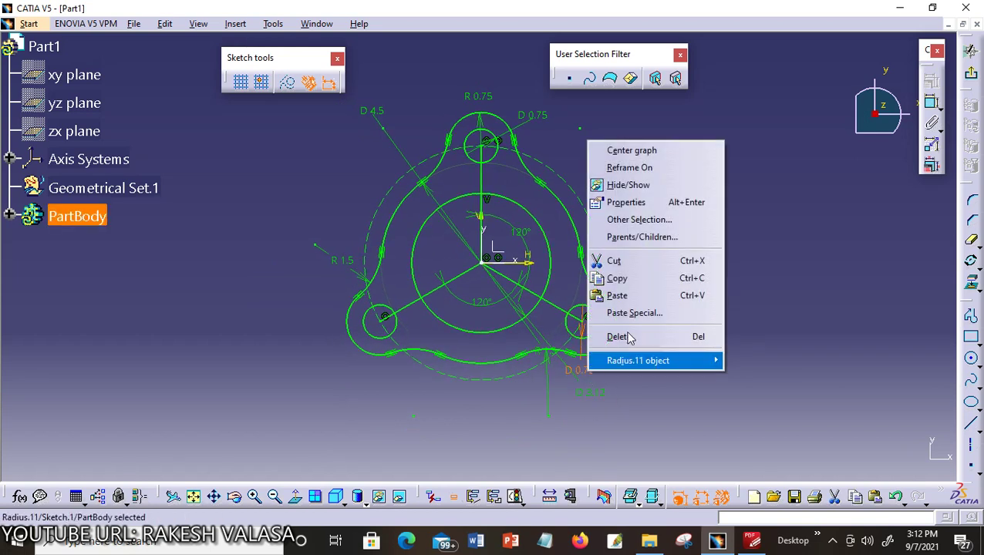
{"action": "left_click", "coordinate": [650, 186]}
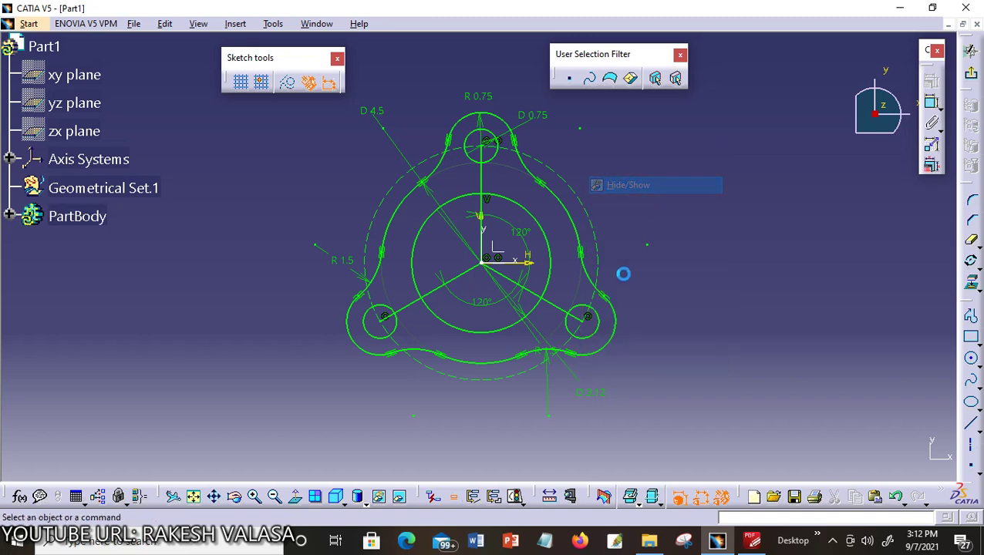
Move the D 3.12 label of the central circle outside the profile's right side and hide the R 1.5 dimension on the bottom-right fillet.
{"action": "left_click", "coordinate": [592, 397]}
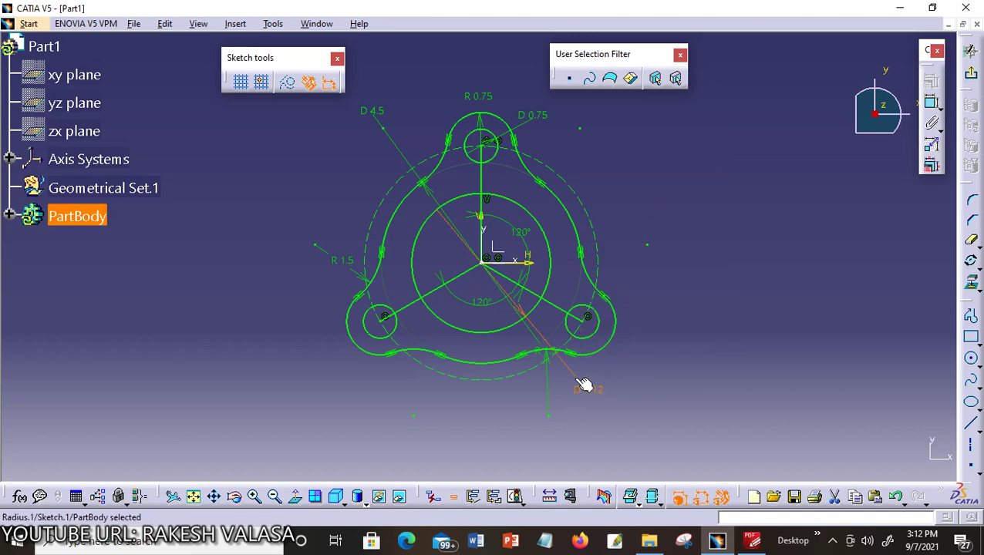
{"action": "left_click_drag", "start_coordinate": [583, 385], "coordinate": [637, 255]}
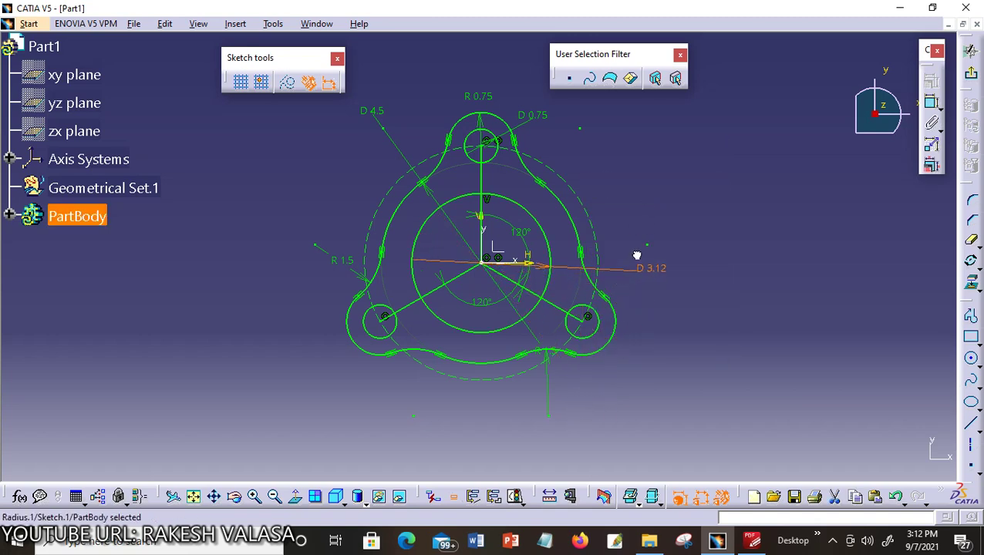
{"action": "right_click", "coordinate": [548, 377]}
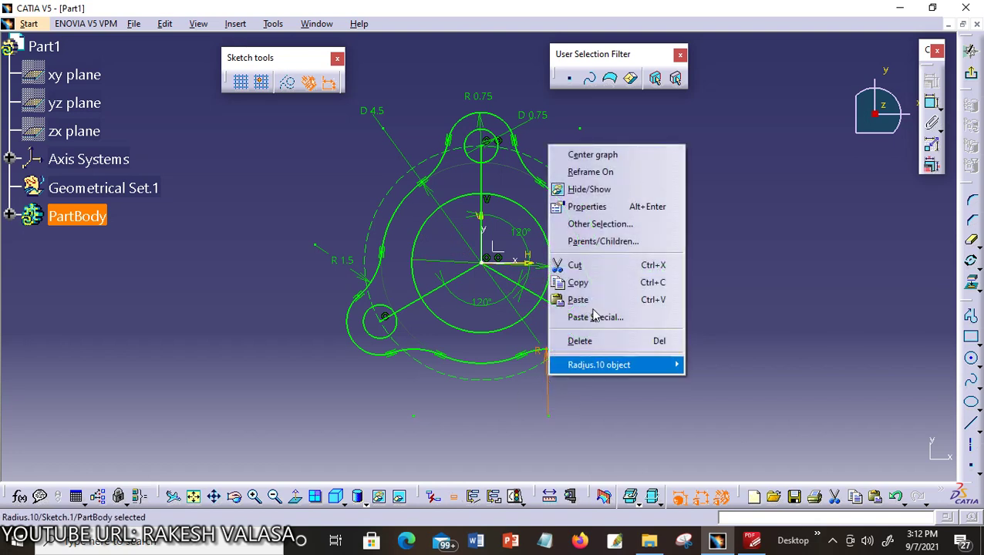
{"action": "left_click", "coordinate": [588, 190]}
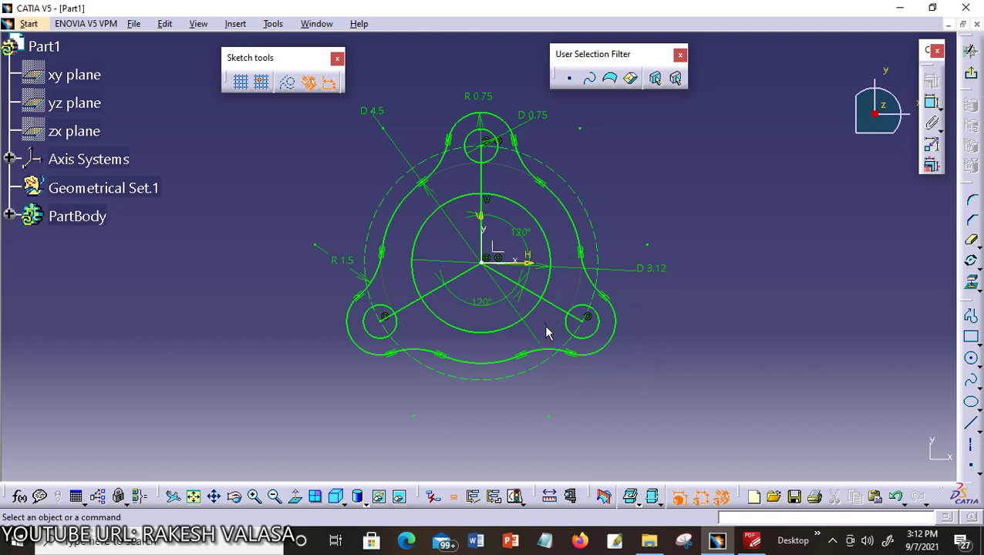
Reposition the lower 120° angle label and move the D 4.5 label farther down along the profile's upper-left side.
{"action": "left_click", "coordinate": [496, 309]}
{"action": "left_click_drag", "start_coordinate": [497, 311], "coordinate": [488, 309]}
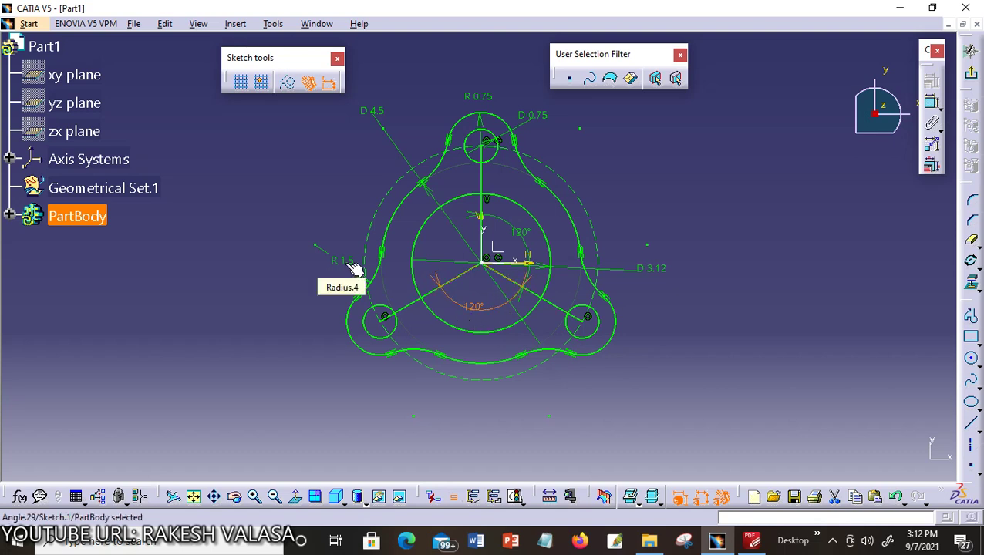
{"action": "left_click", "coordinate": [383, 129]}
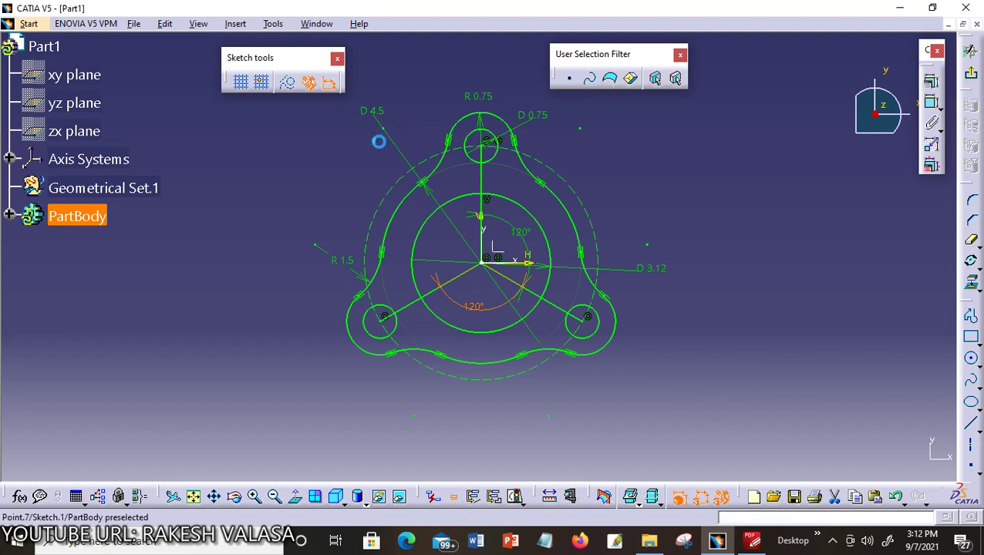
{"action": "left_click_drag", "start_coordinate": [407, 159], "coordinate": [370, 183]}
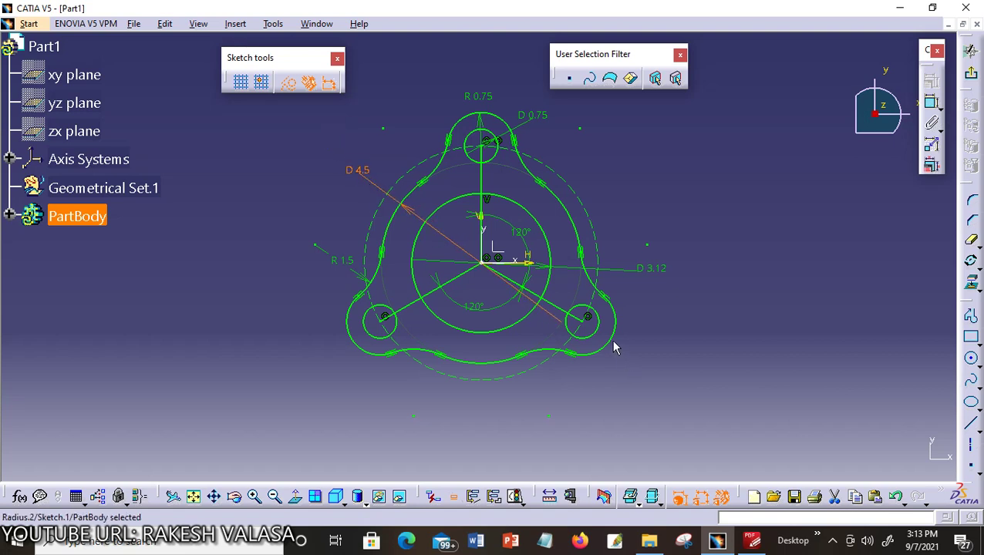
{"action": "left_click", "coordinate": [695, 324]}
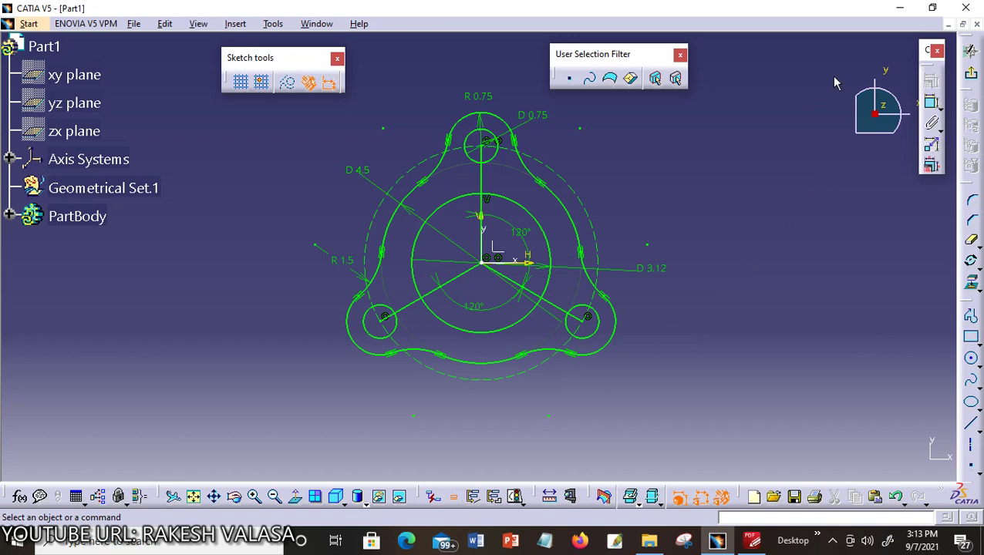
Compare the dimensioned sketch with the CORK GASKET reference drawing side by side, then inspect the profile enlarged in the maximized window.
{"action": "left_click", "coordinate": [933, 8]}
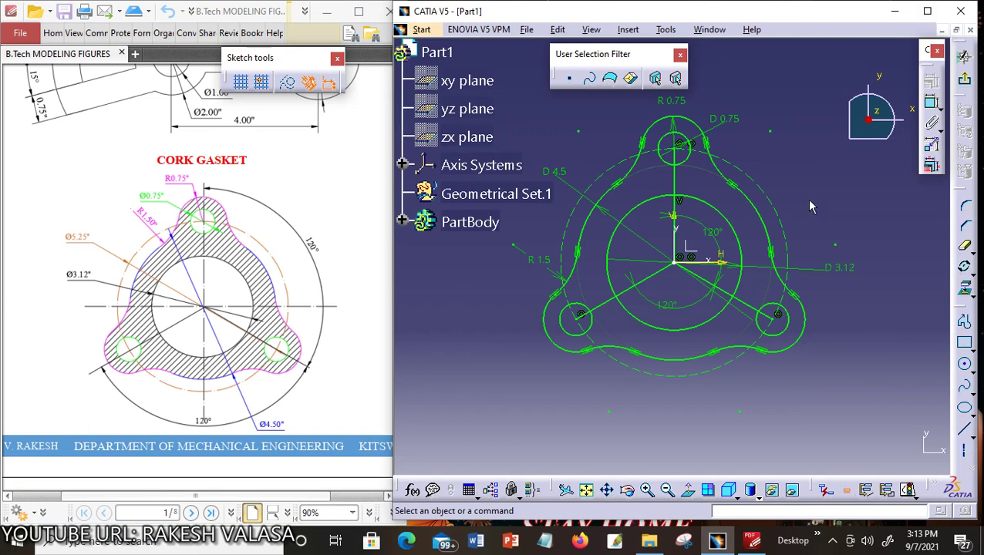
{"action": "left_click", "coordinate": [689, 491]}
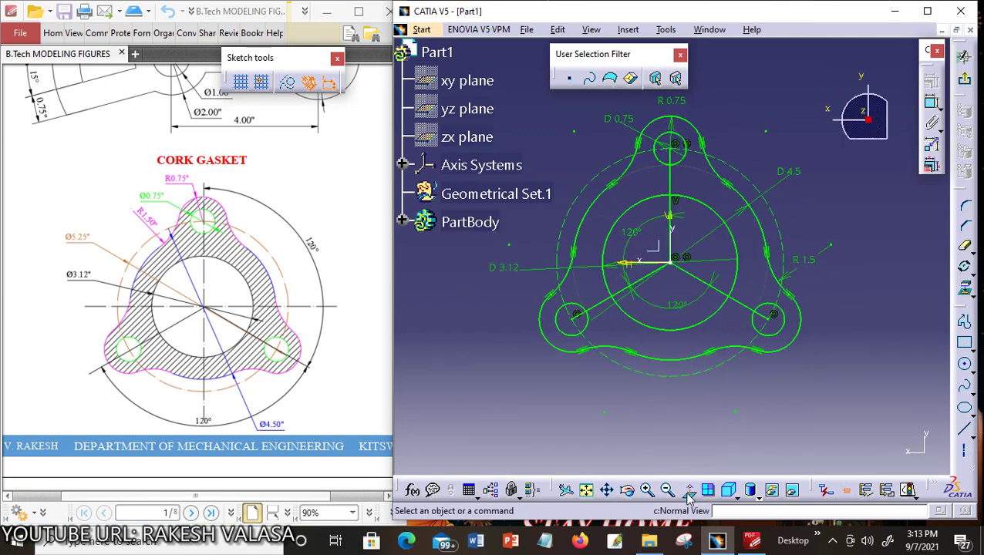
{"action": "left_click", "coordinate": [689, 494]}
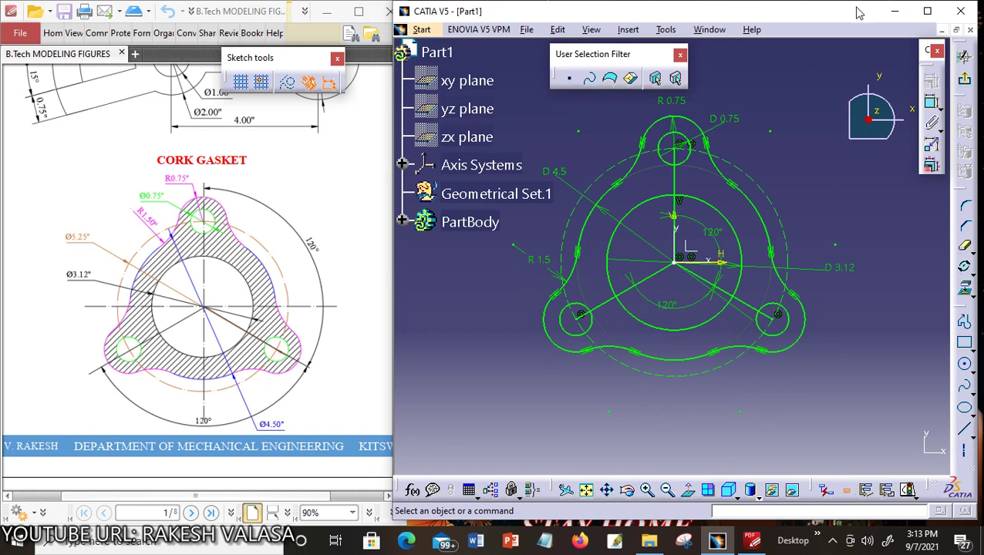
{"action": "left_click", "coordinate": [928, 11]}
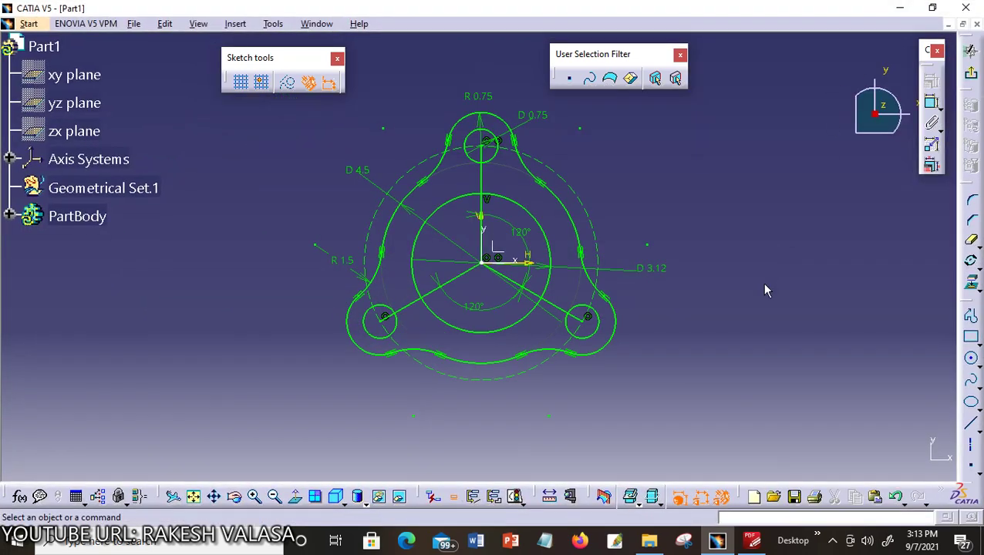
{"action": "left_click", "coordinate": [256, 498]}
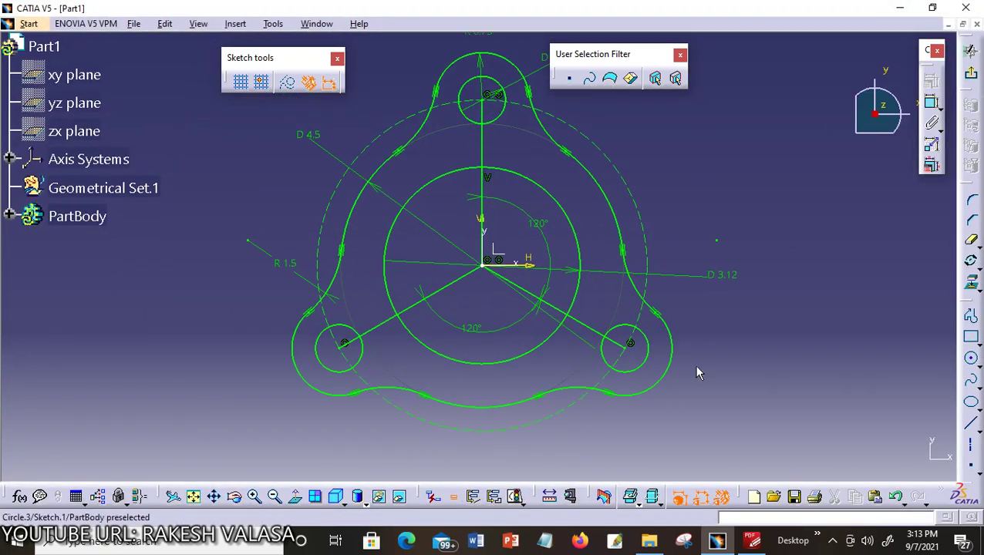
{"action": "left_click", "coordinate": [215, 497]}
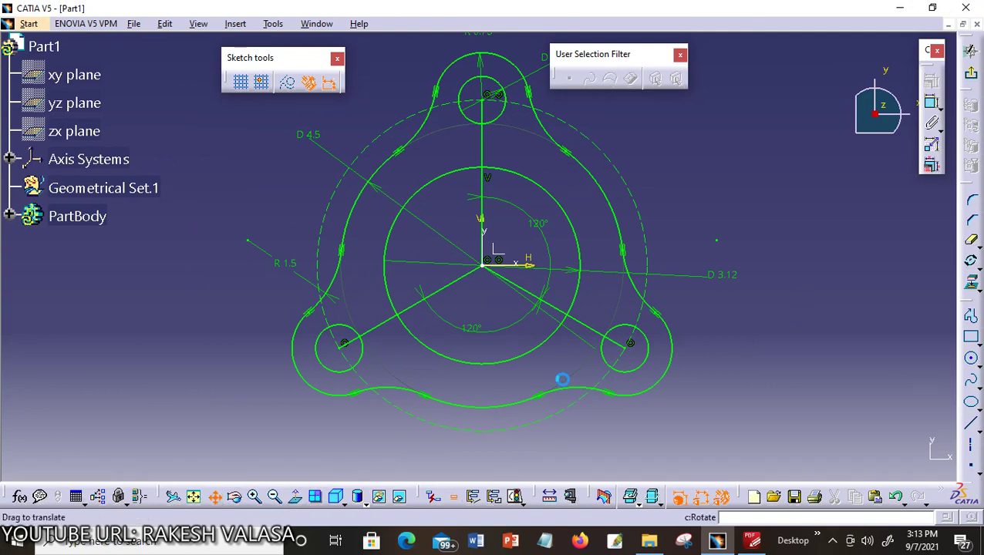
{"action": "left_click_drag", "start_coordinate": [759, 233], "coordinate": [749, 255]}
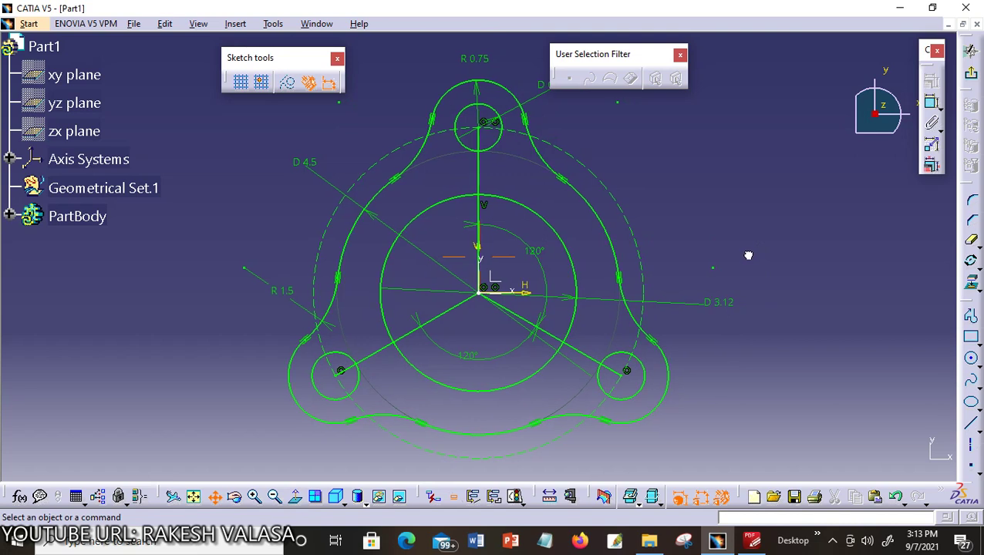